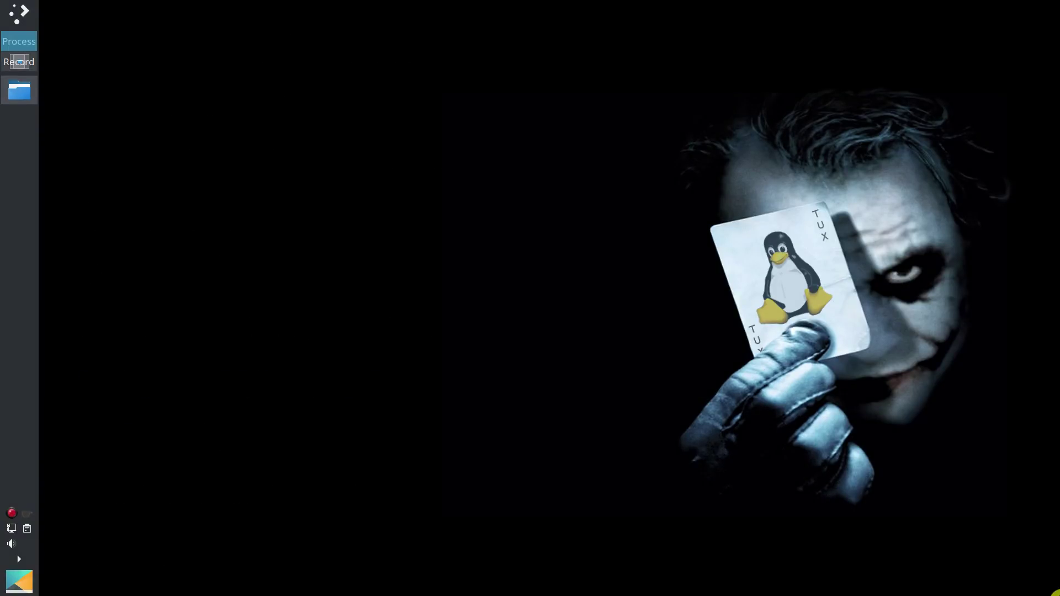
Step: Open Dolphin on the YouTube project folders and browse the folder list
click(19, 94)
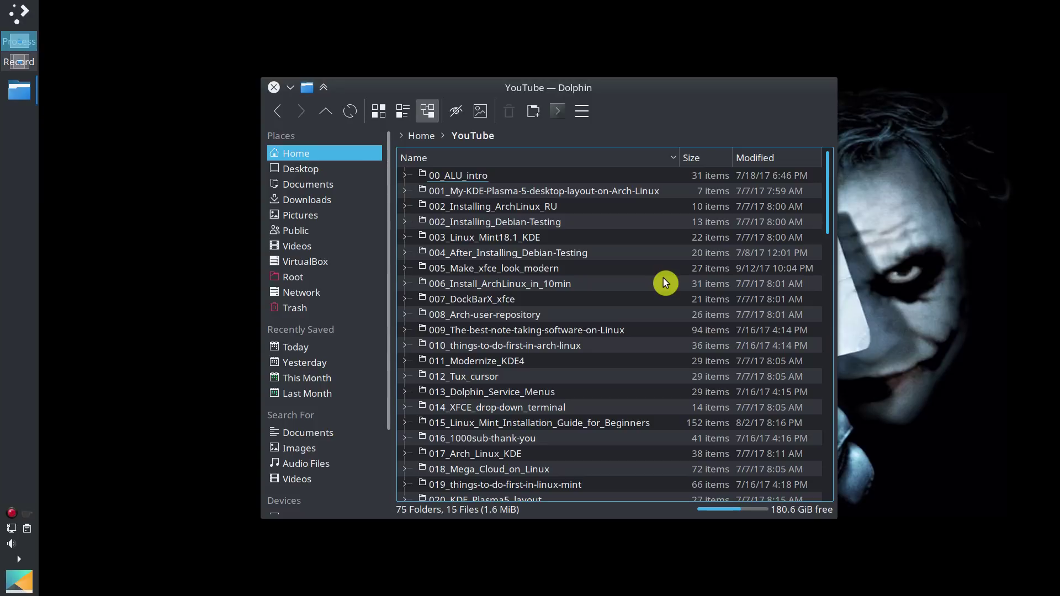
scroll(663, 284, down, 2)
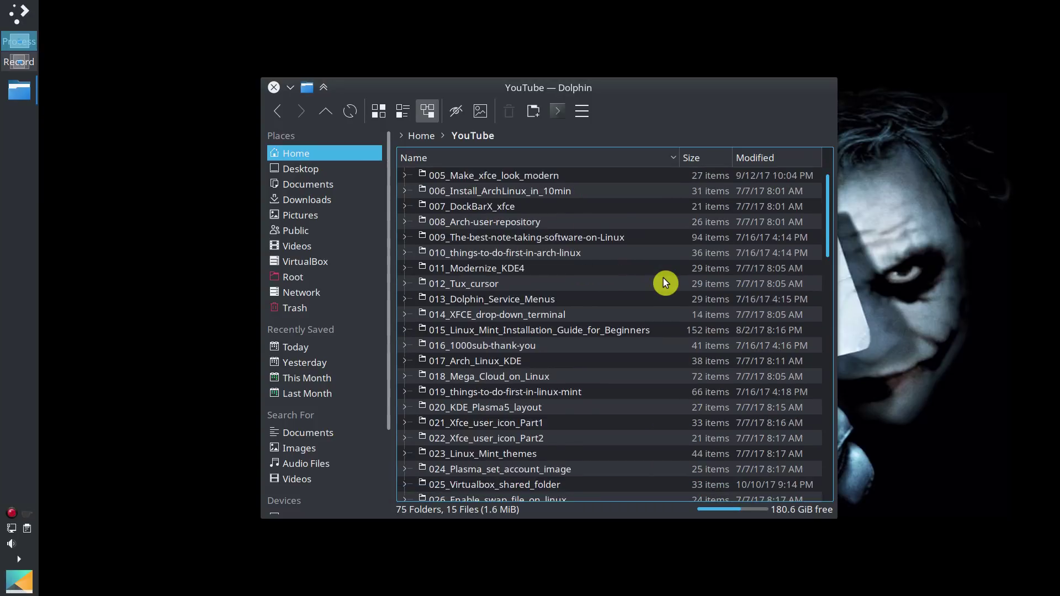
scroll(663, 284, down, 2)
scroll(664, 283, down, 2)
scroll(664, 283, down, 1)
scroll(663, 283, down, 2)
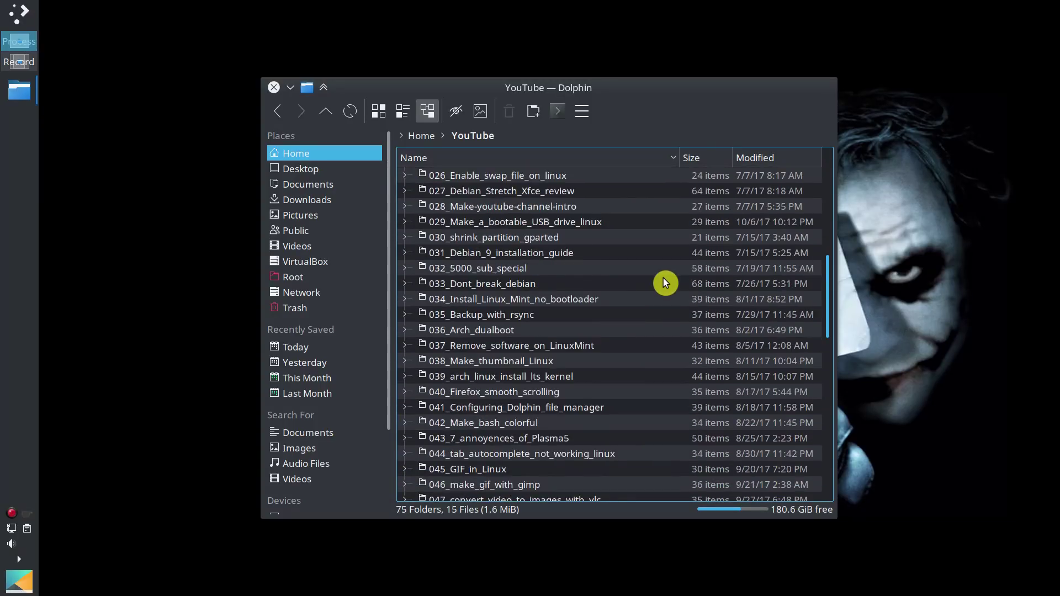
scroll(663, 283, down, 2)
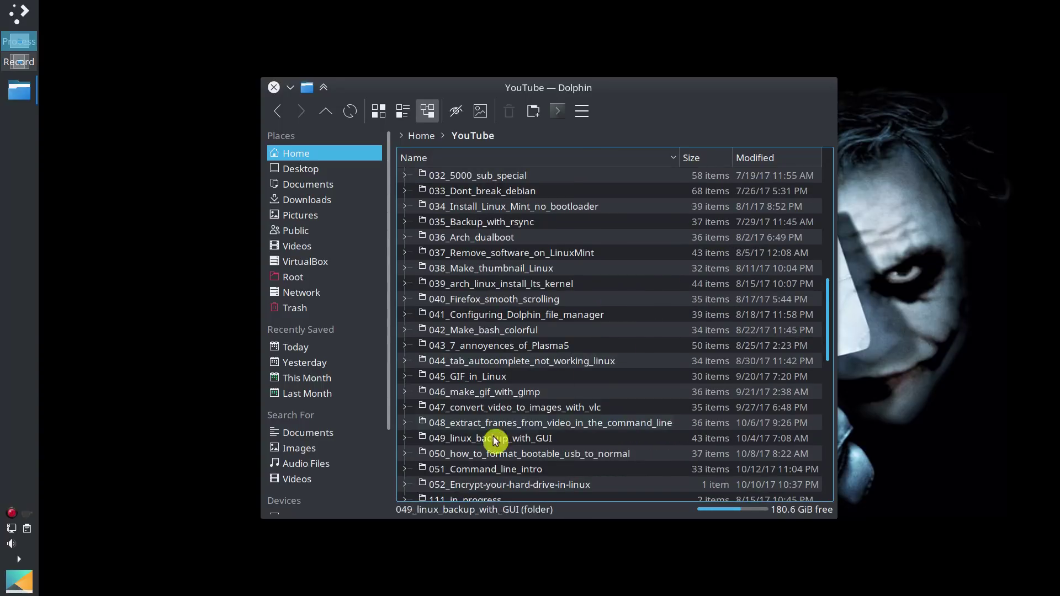
scroll(686, 346, up, 6)
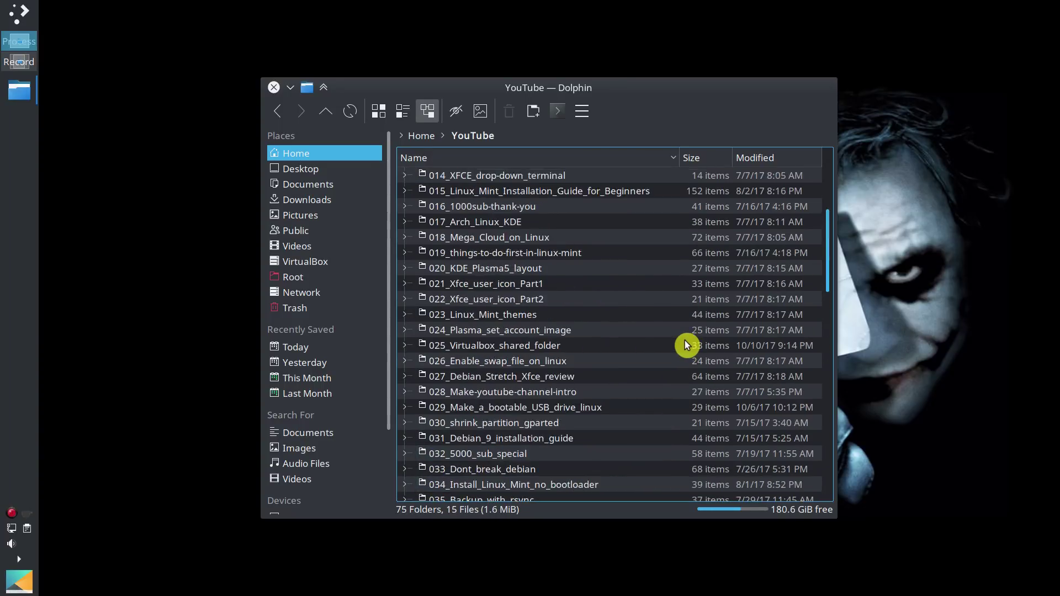
scroll(686, 346, up, 5)
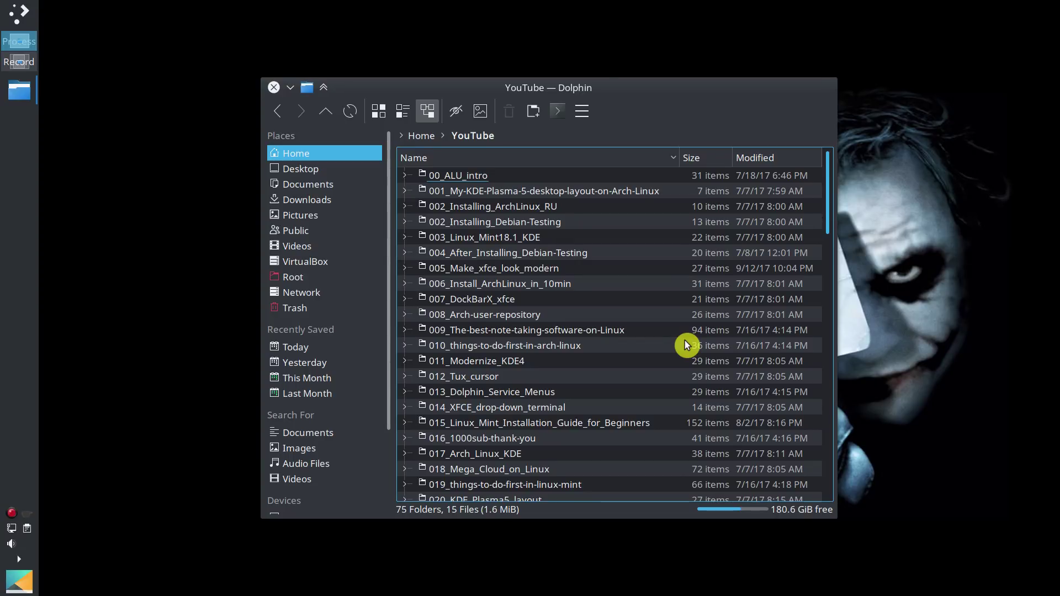
Step: Run cp YouTube/*/*.xcf Pictures/Thumbnails/ to copy all .xcf files into Thumbnails
key(F12)
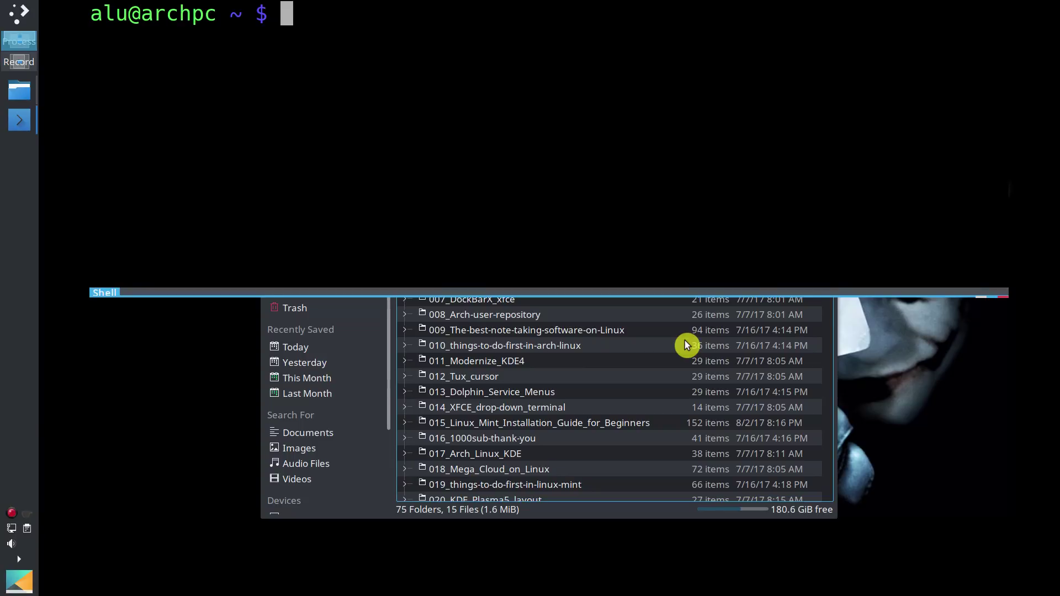
text(cp You)
key(Tab)
text(/)
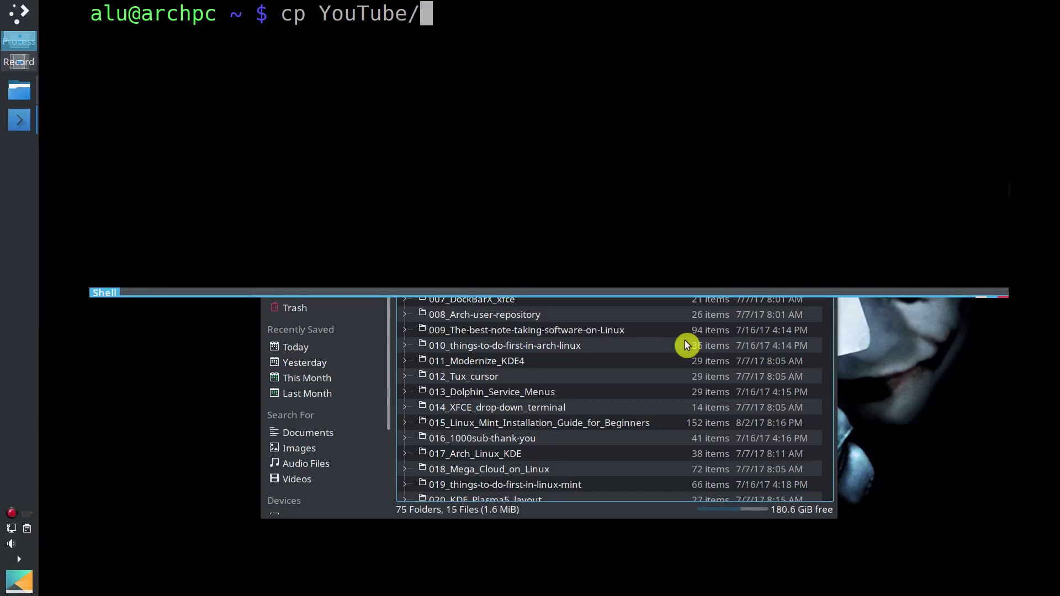
text(*)
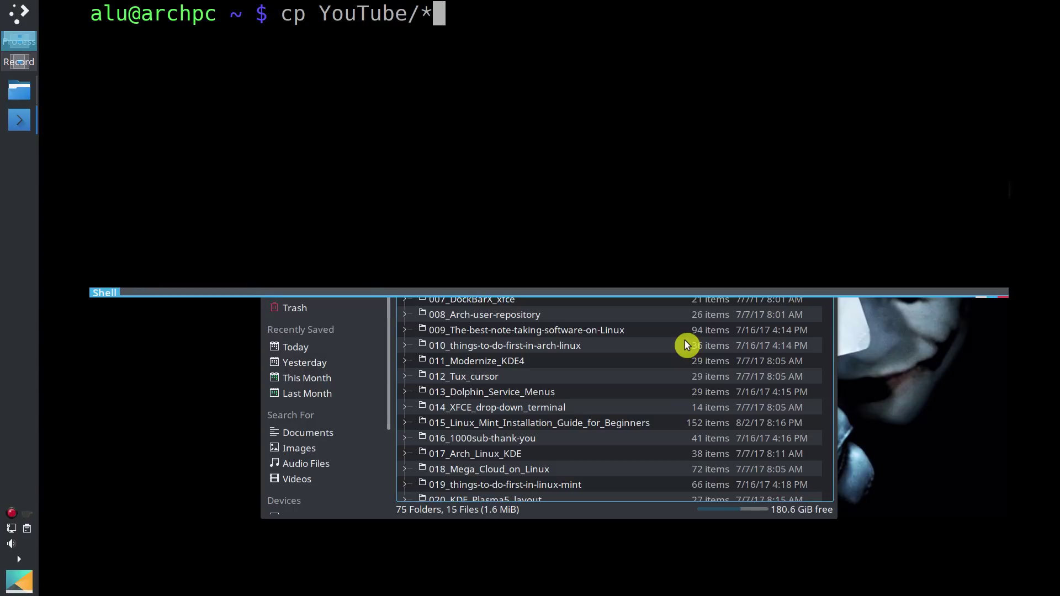
text(/*)
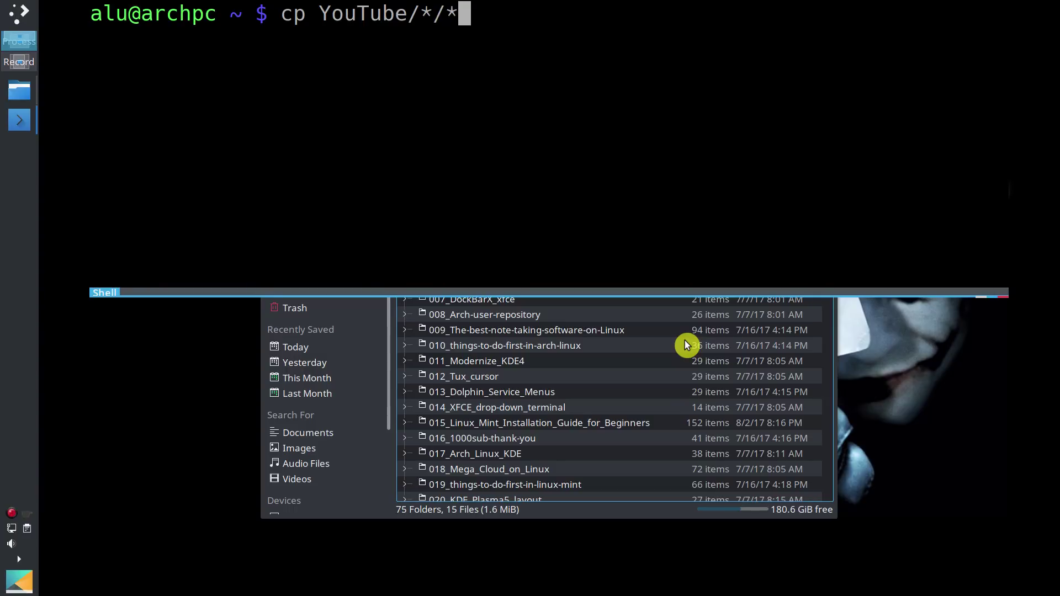
text(.xcf)
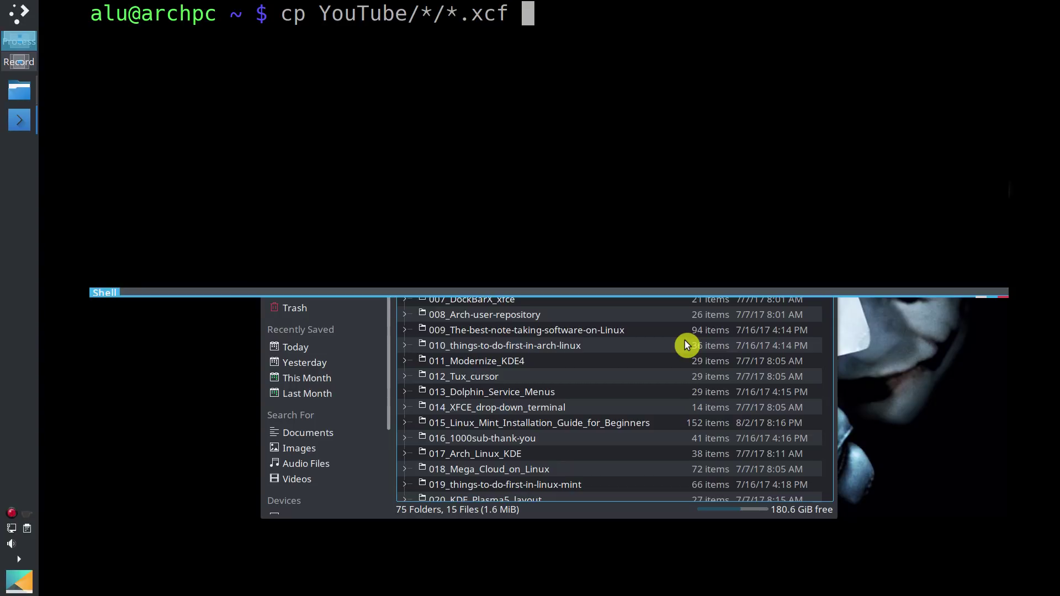
text( Pict)
key(Tab)
text(Th)
key(Tab)
key(Return)
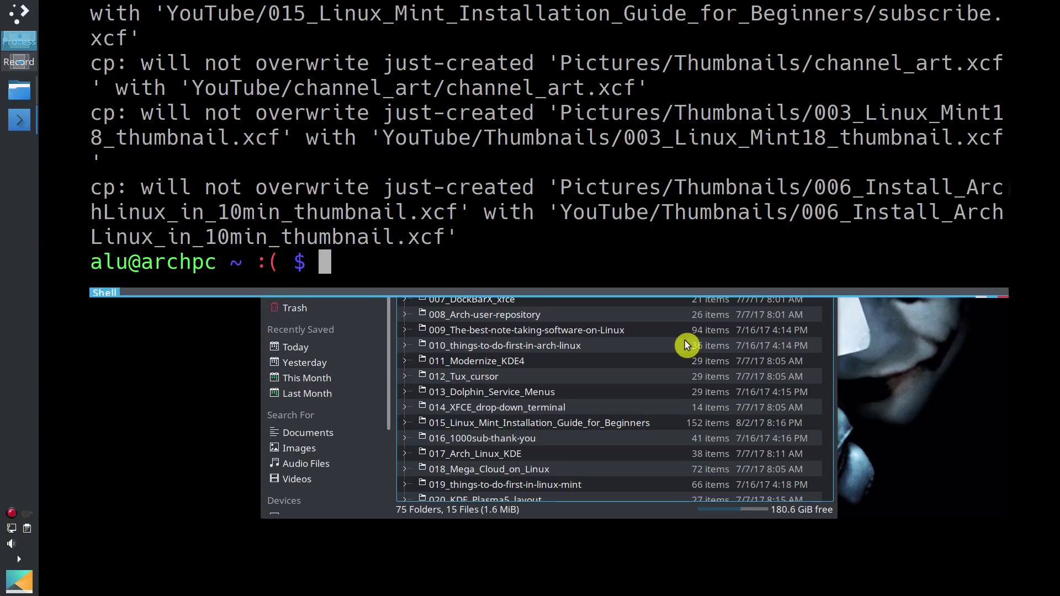
Step: Show the copied .xcf files in Dolphin's Pictures/Thumbnails folder
key(F12)
click(300, 215)
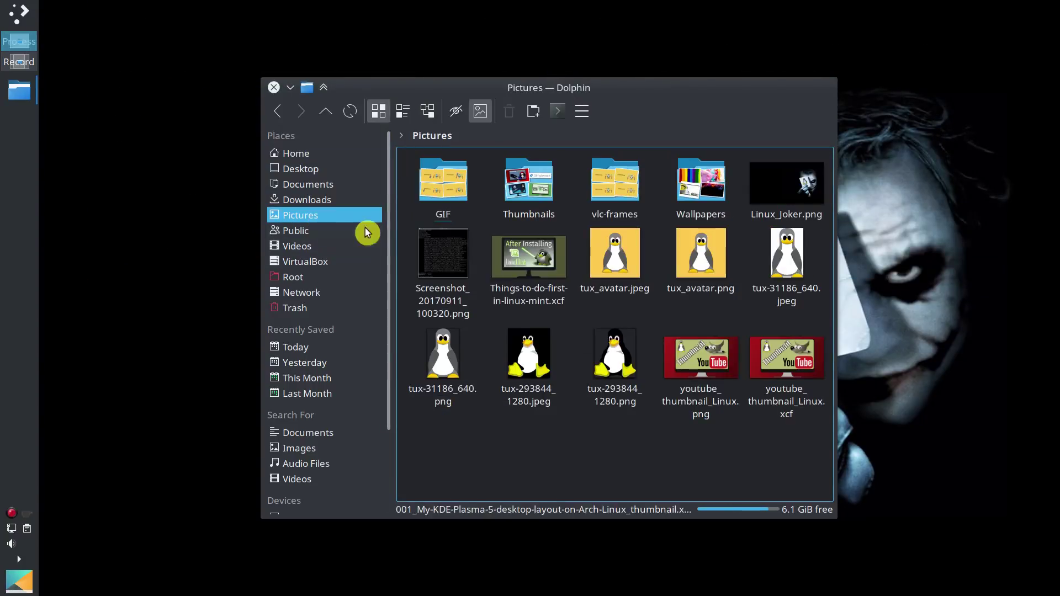
click(534, 190)
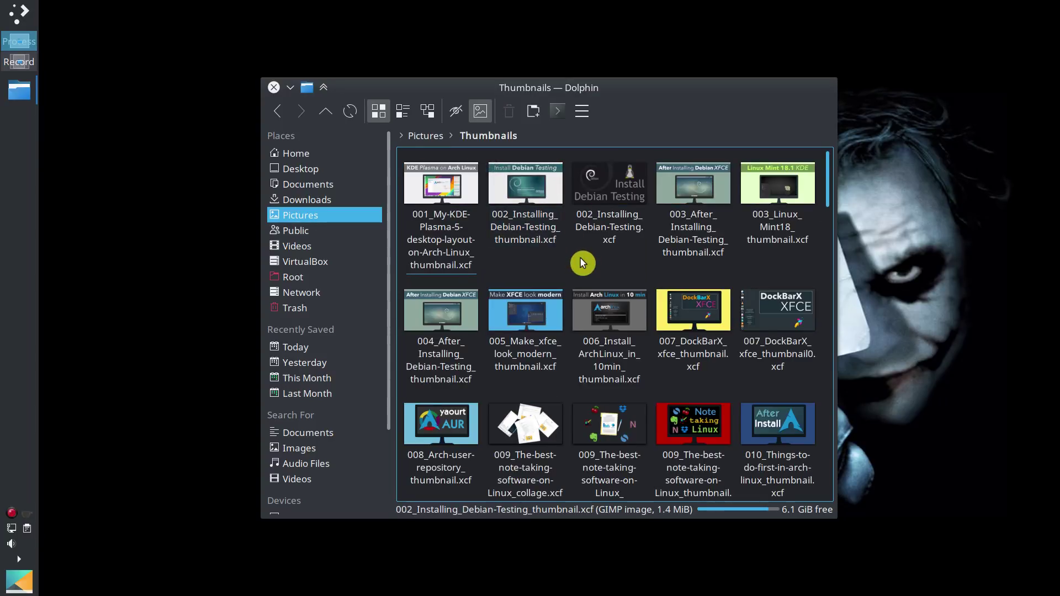
scroll(581, 263, down, 5)
scroll(581, 263, up, 5)
Step: Trash the two 009 collage files, leaving 94, and minimize Dolphin
click(530, 412)
ctrl+click(611, 431)
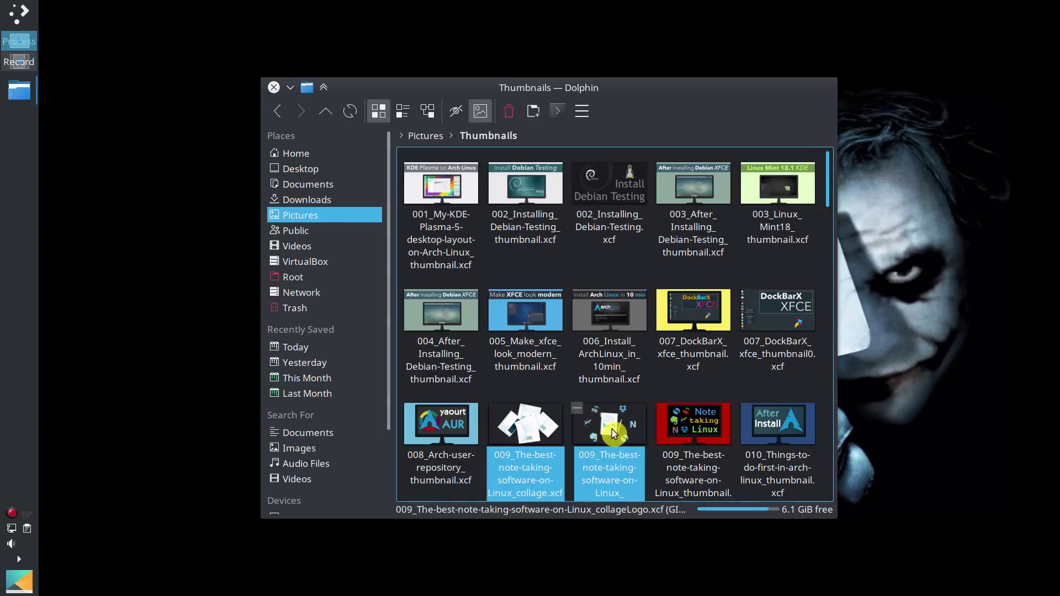
key(Delete)
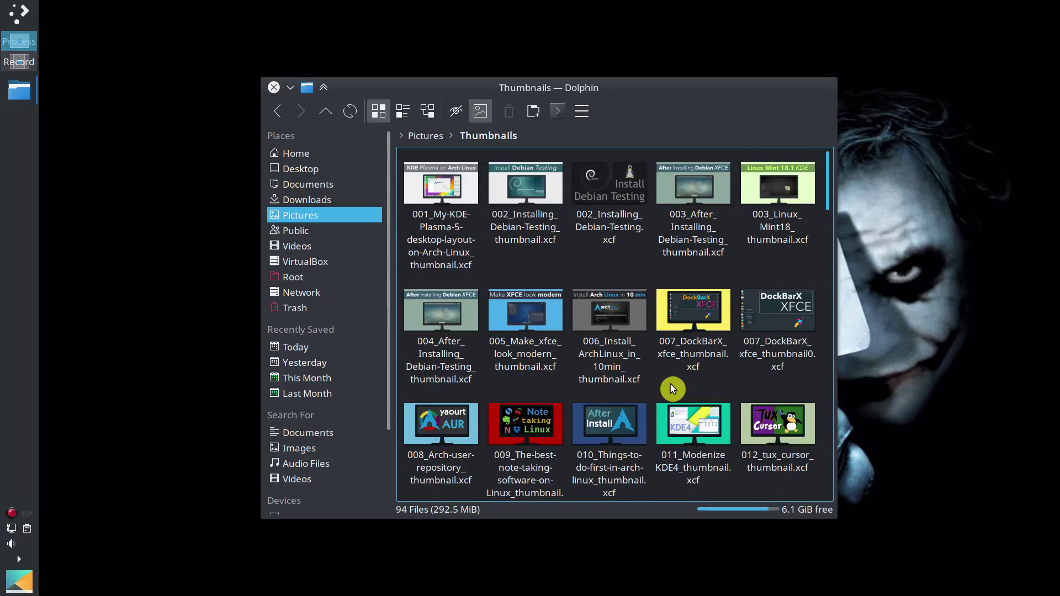
click(292, 89)
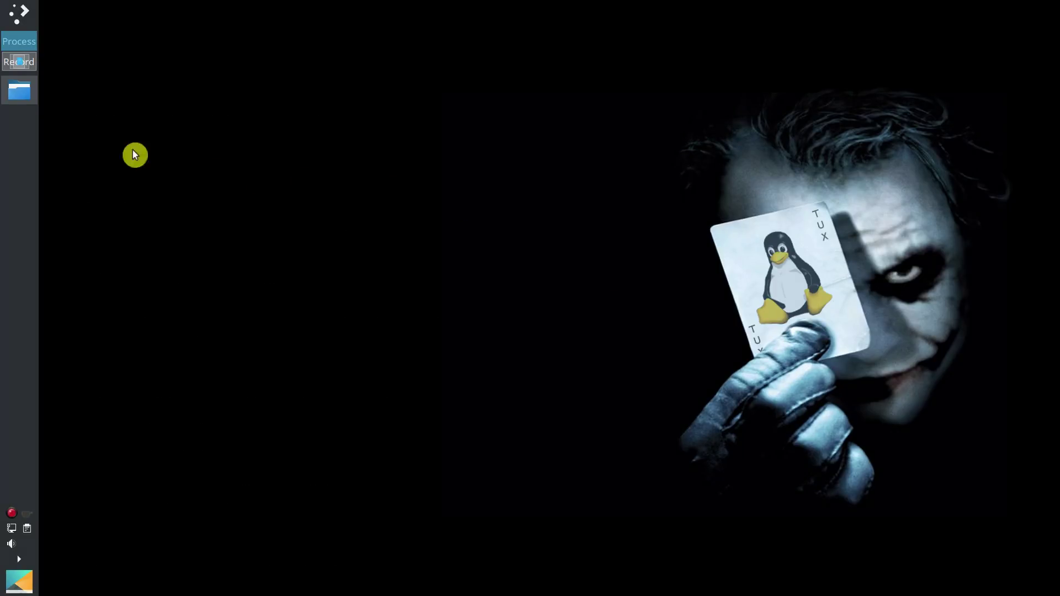
Step: Show Videos/MOV in Details view, listing the four clips' sizes and dates
click(20, 91)
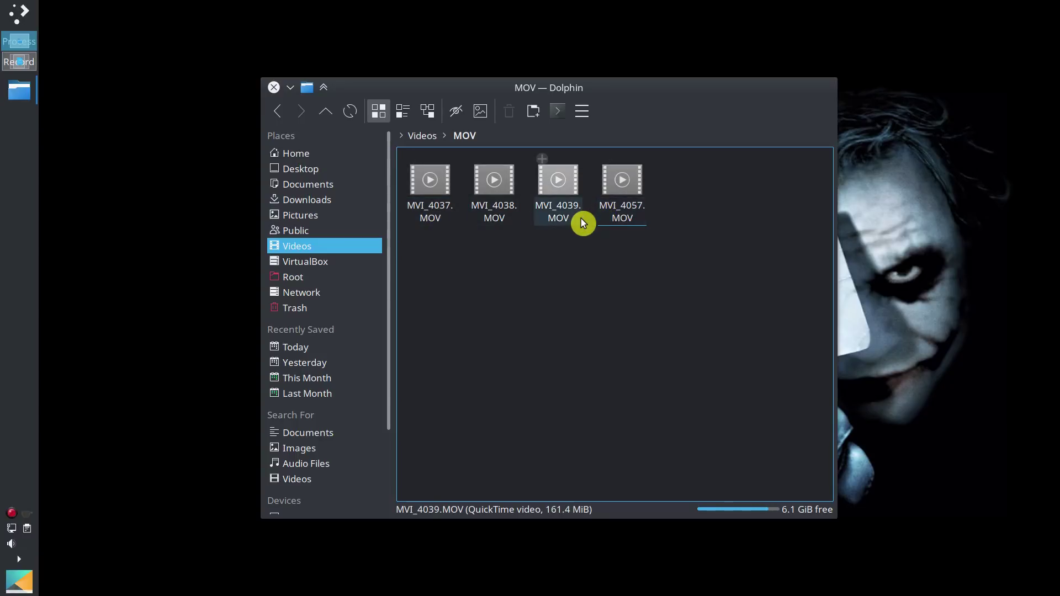
click(426, 117)
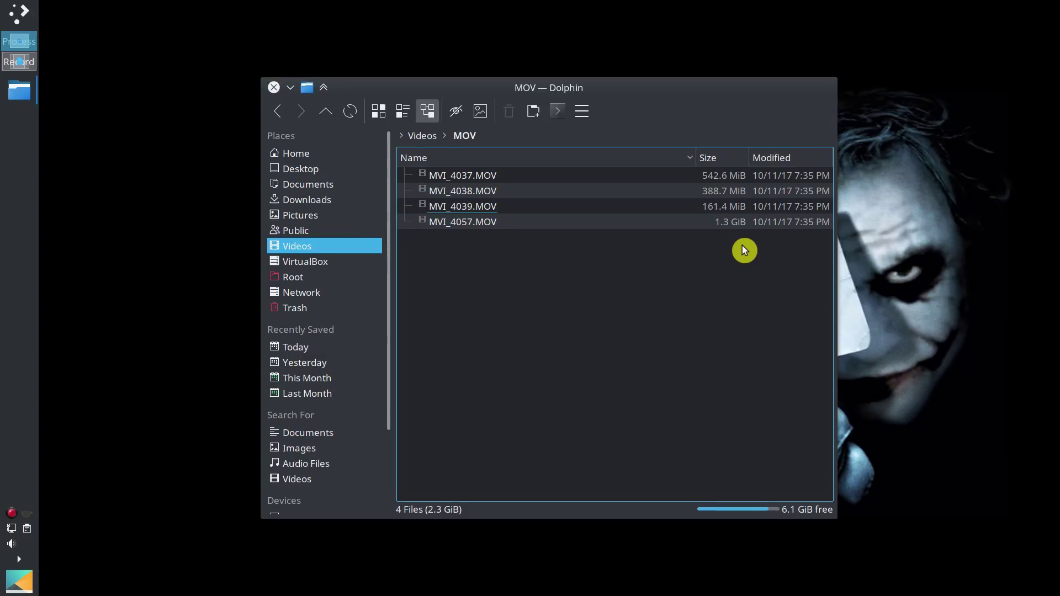
Step: Run the ffmpeg for-loop converting every .MOV clip in Videos/MOV to .mp4
key(F12)
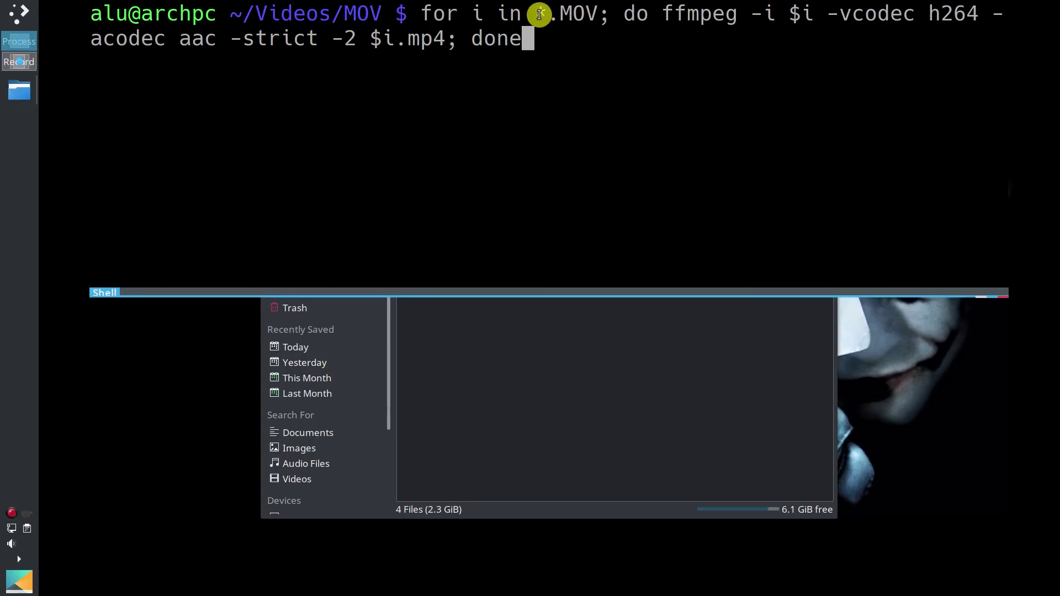
drag(537, 14, 594, 21)
click(398, 41)
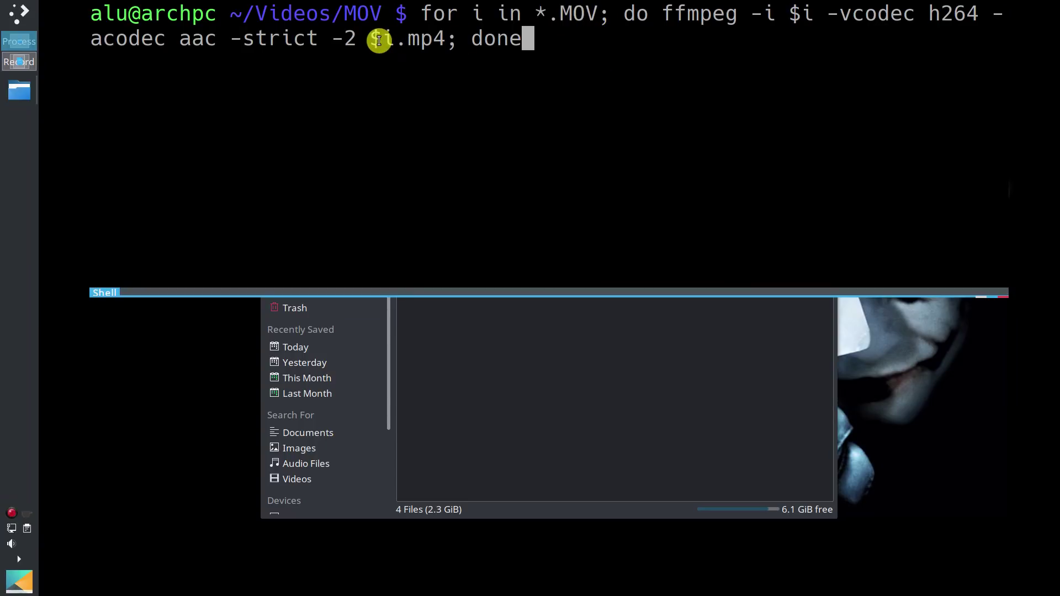
double_click(430, 38)
click(680, 12)
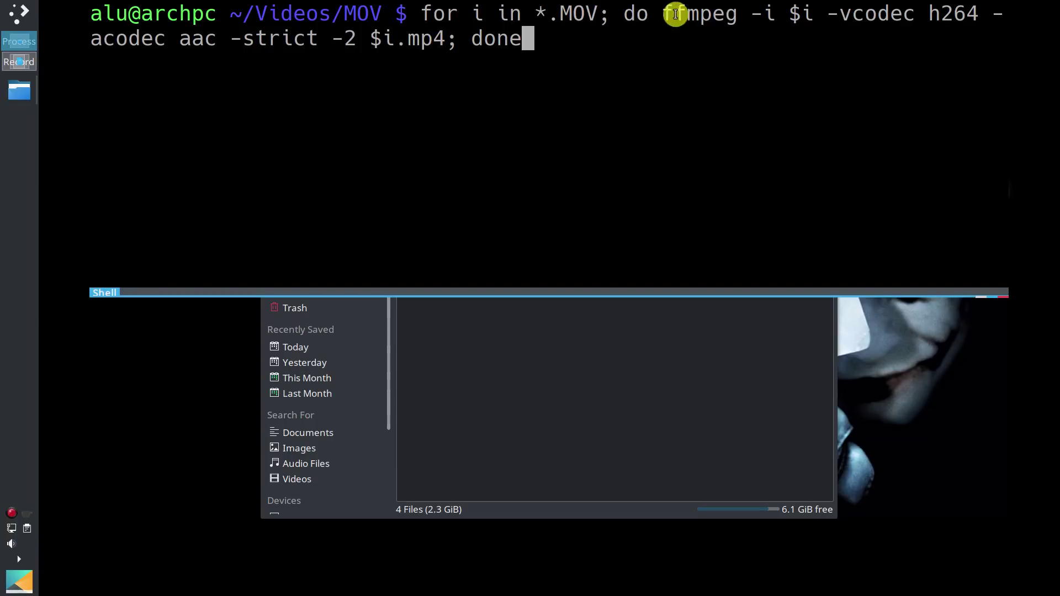
double_click(679, 12)
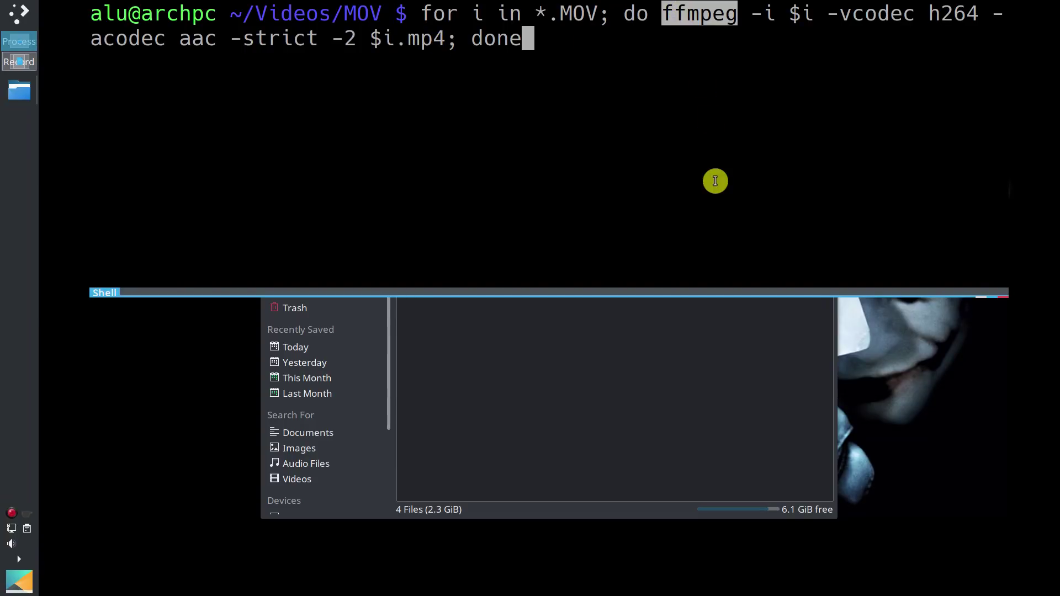
click(714, 182)
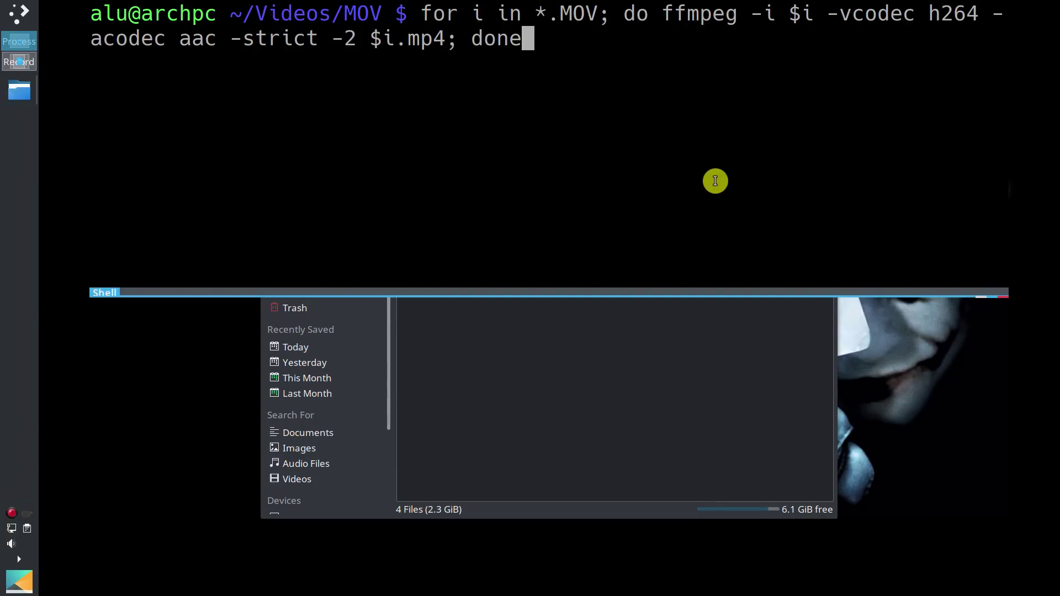
key(Return)
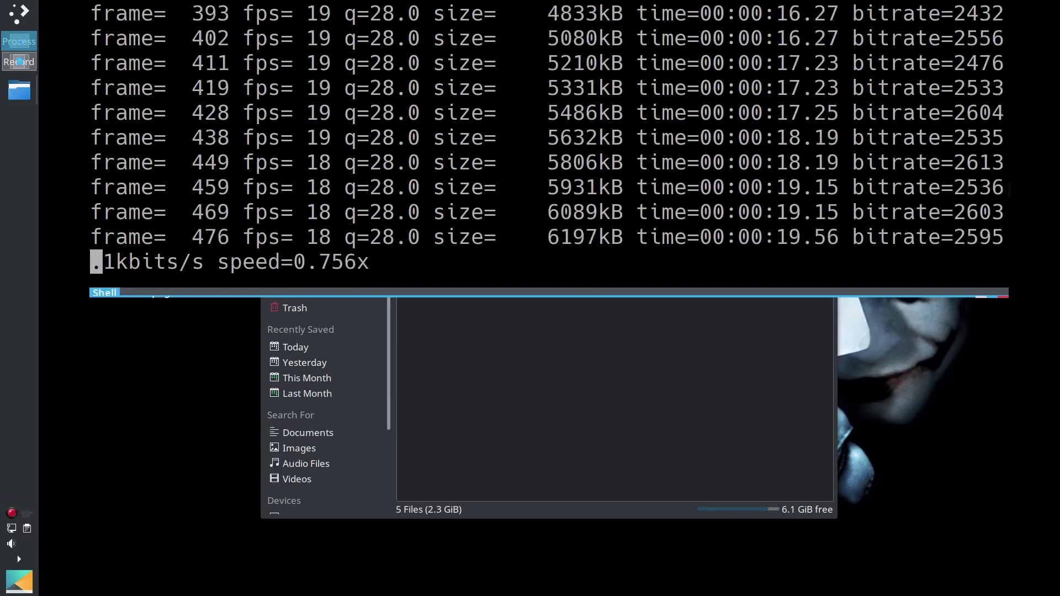
Step: Confirm the new .mp4 files in Dolphin, then delete the originals with rm *.MOV
click(707, 358)
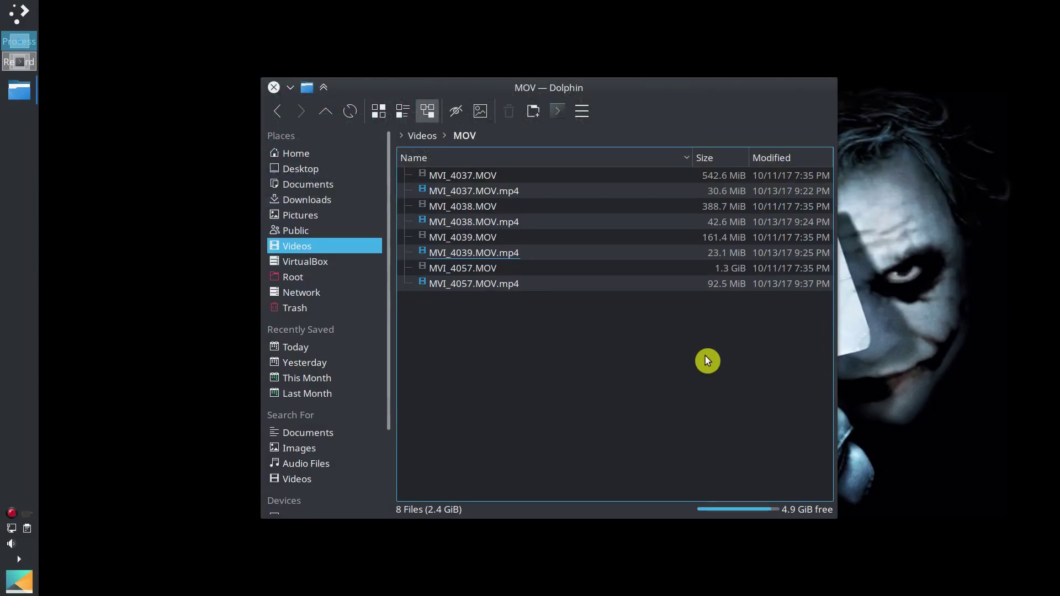
click(488, 269)
click(610, 341)
key(F12)
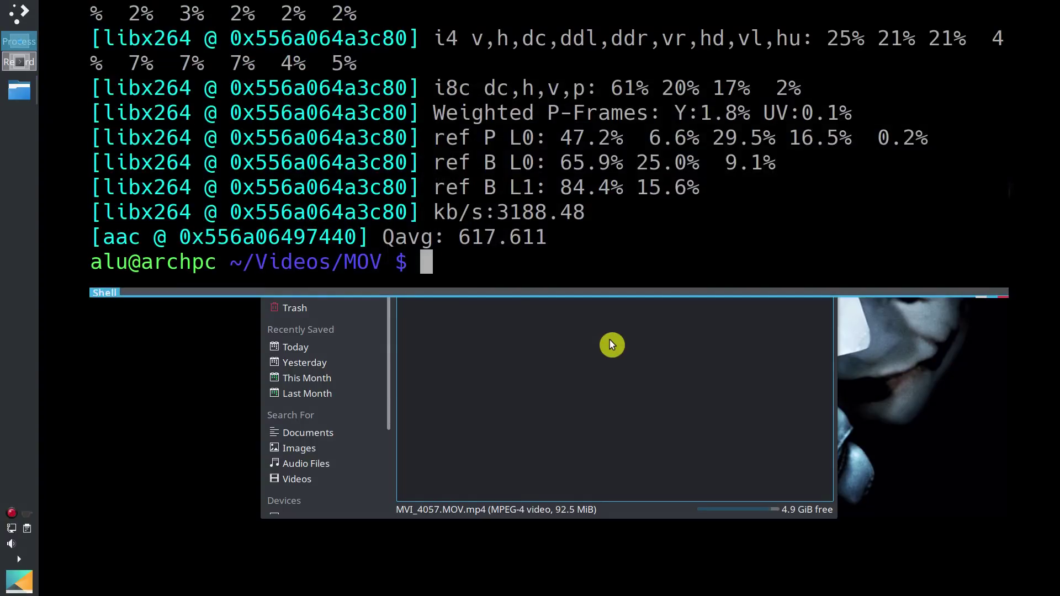
text(rm *.MOV)
key(Return)
key(F12)
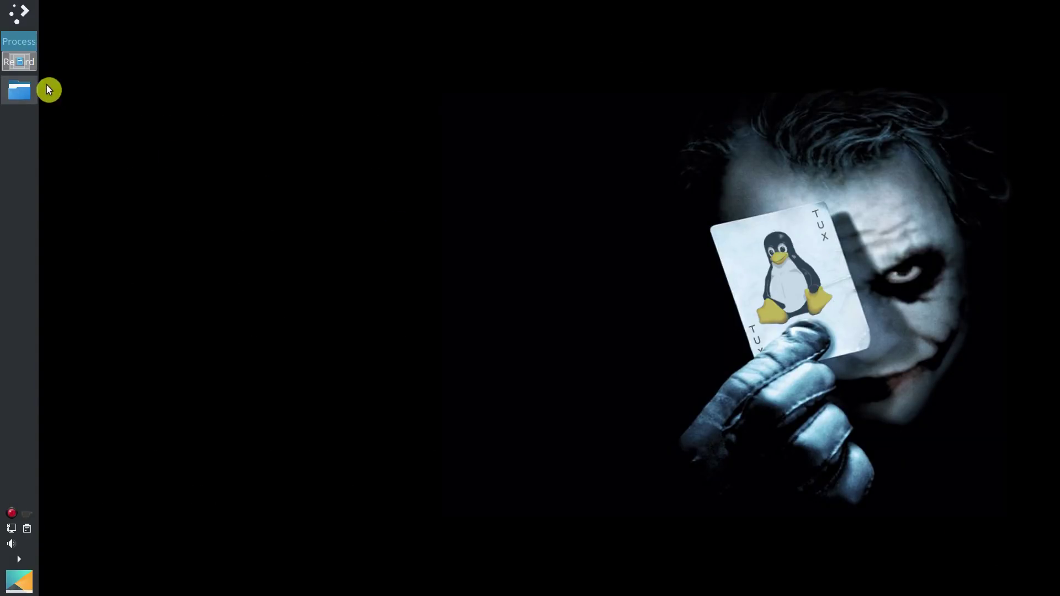
Step: Resize the Pictures/wp JPGs to 50% as re_ copies, then check them in Details view
click(19, 91)
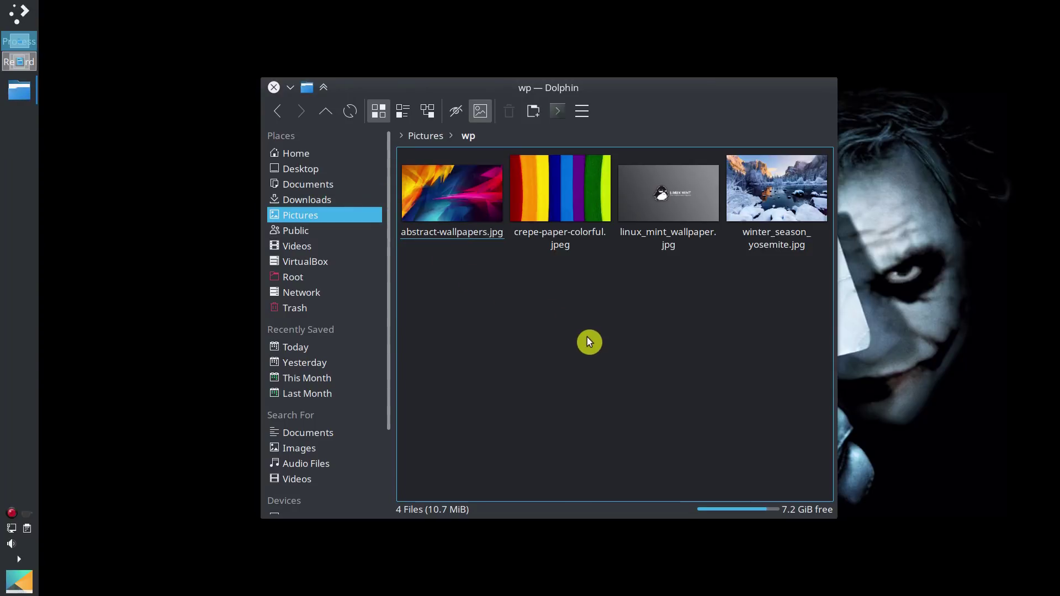
key(F12)
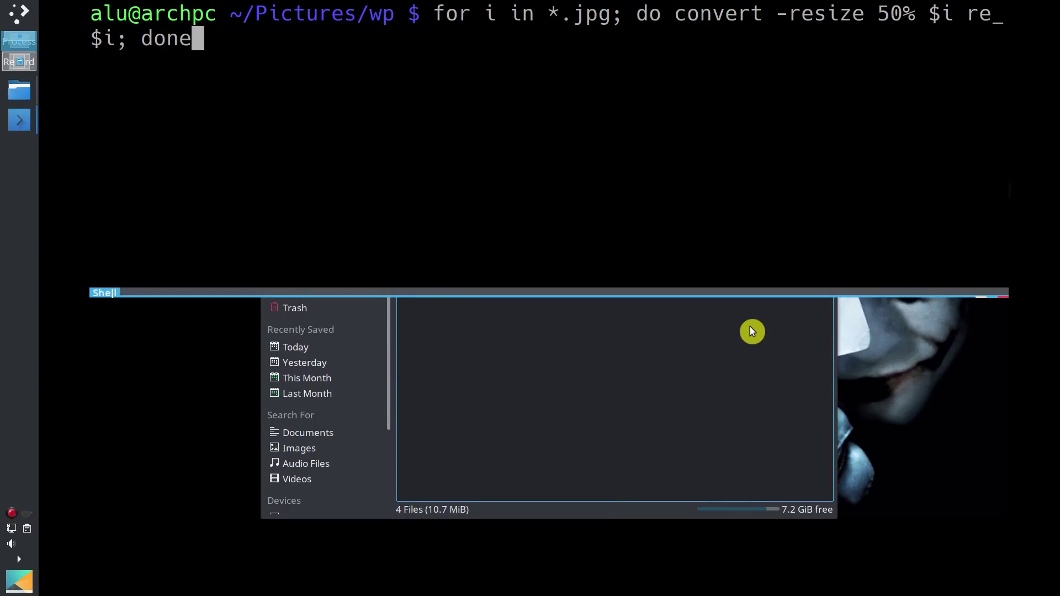
double_click(895, 11)
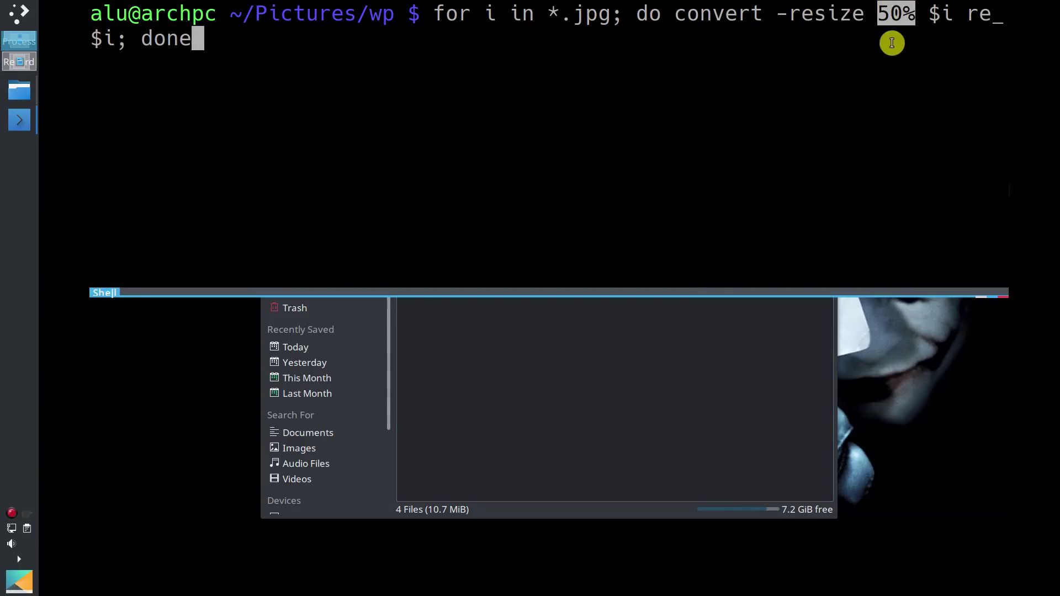
click(877, 156)
key(Return)
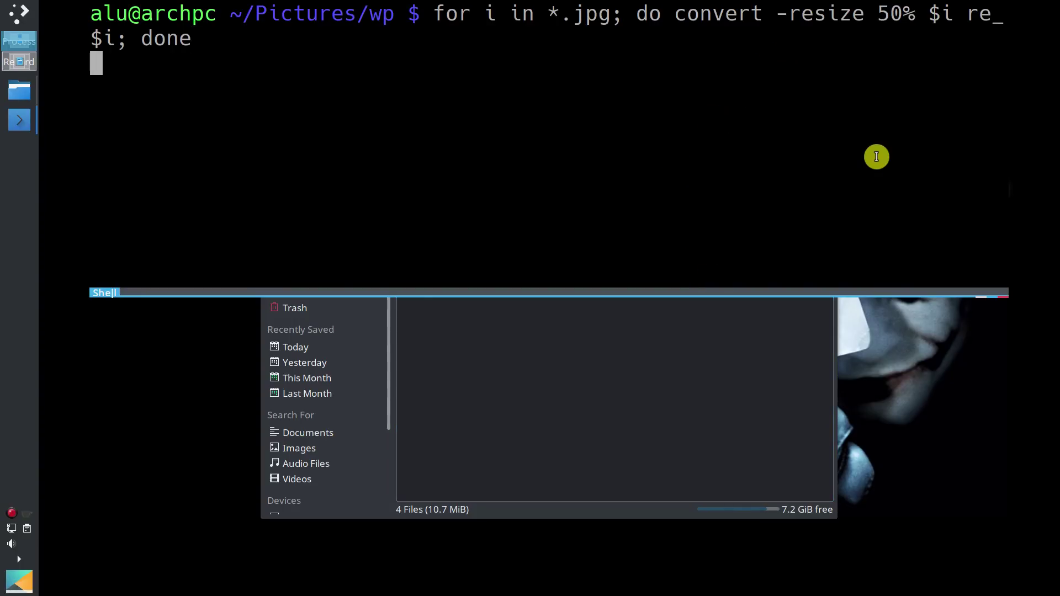
click(793, 402)
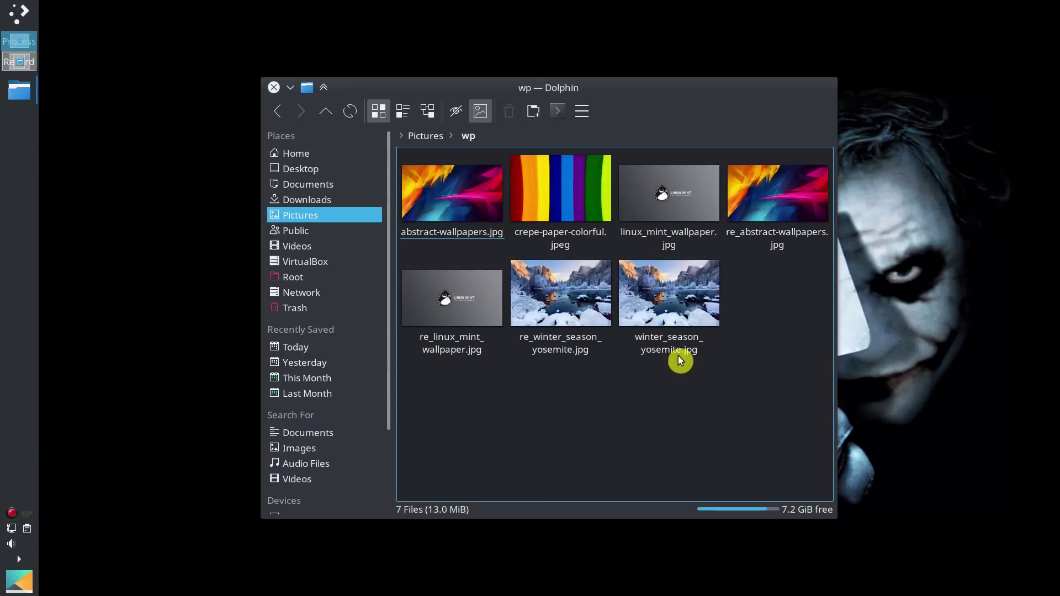
click(428, 111)
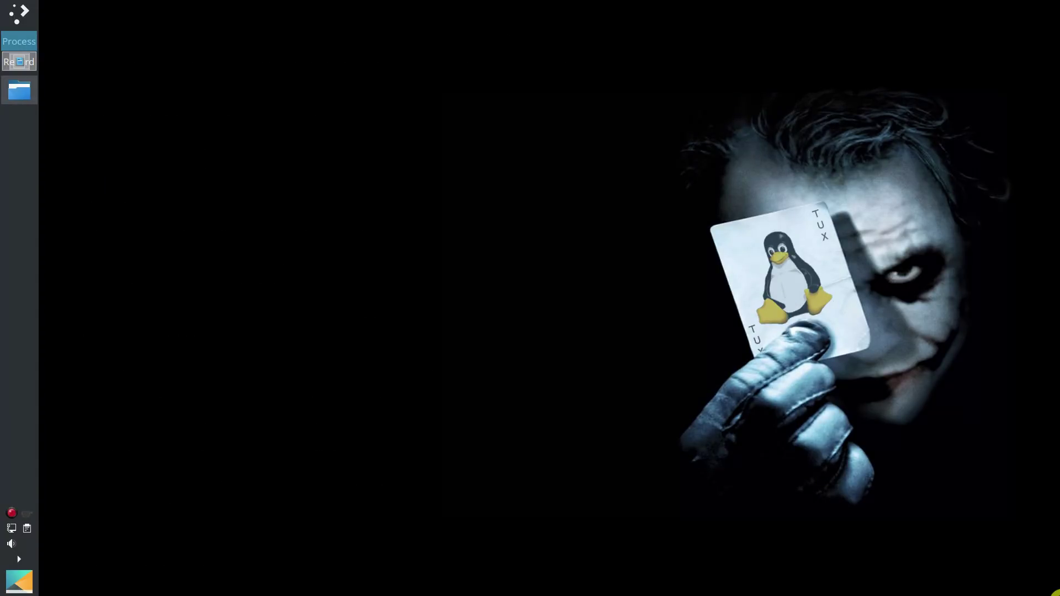
Step: Run rename txt csv *.txt on the ten test files in Documents/TXT
click(19, 90)
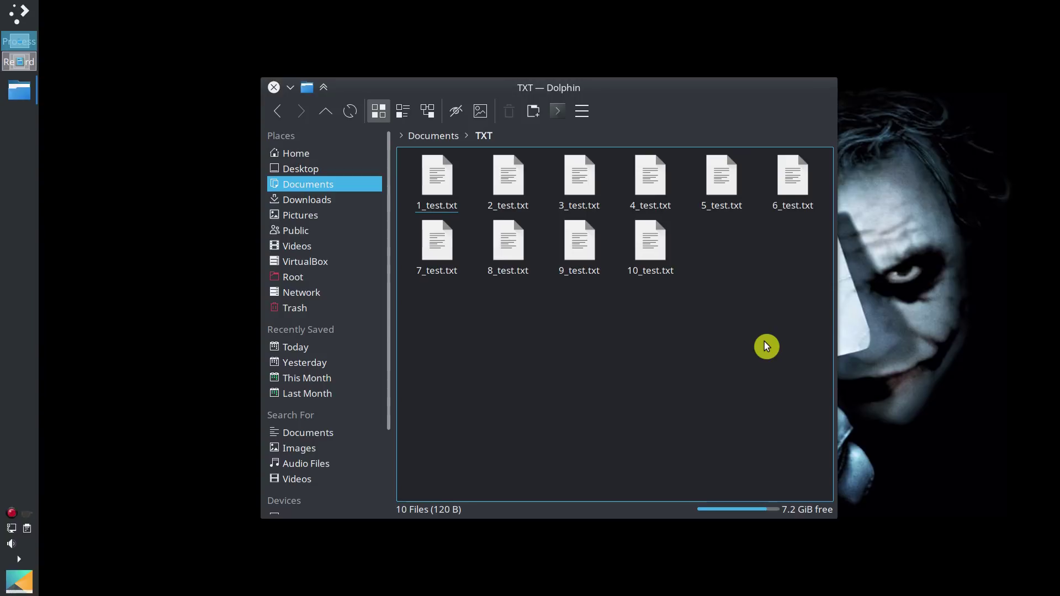
key(F12)
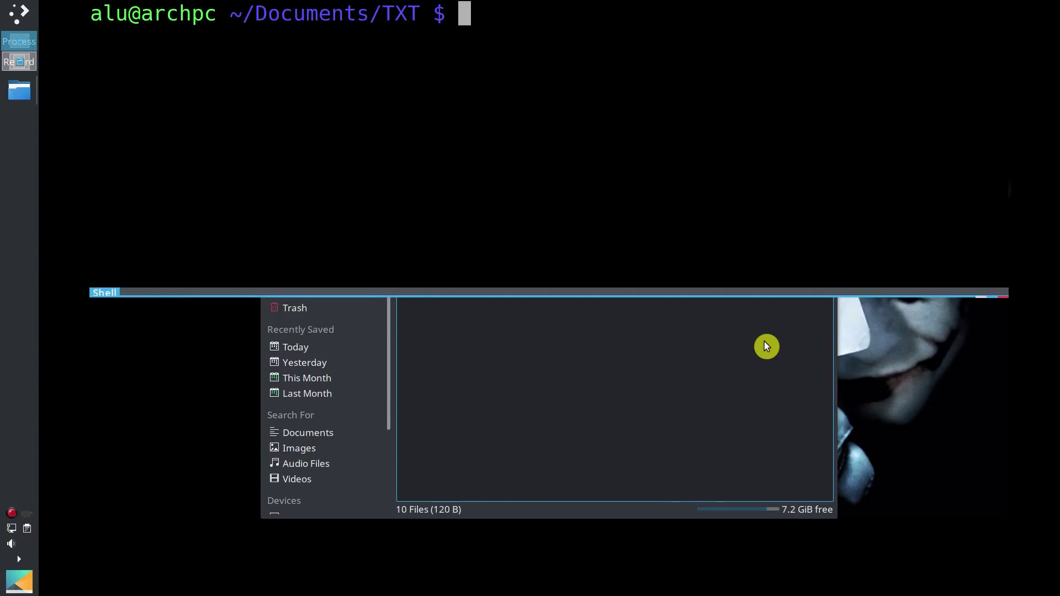
text(rename txt csv *.txt)
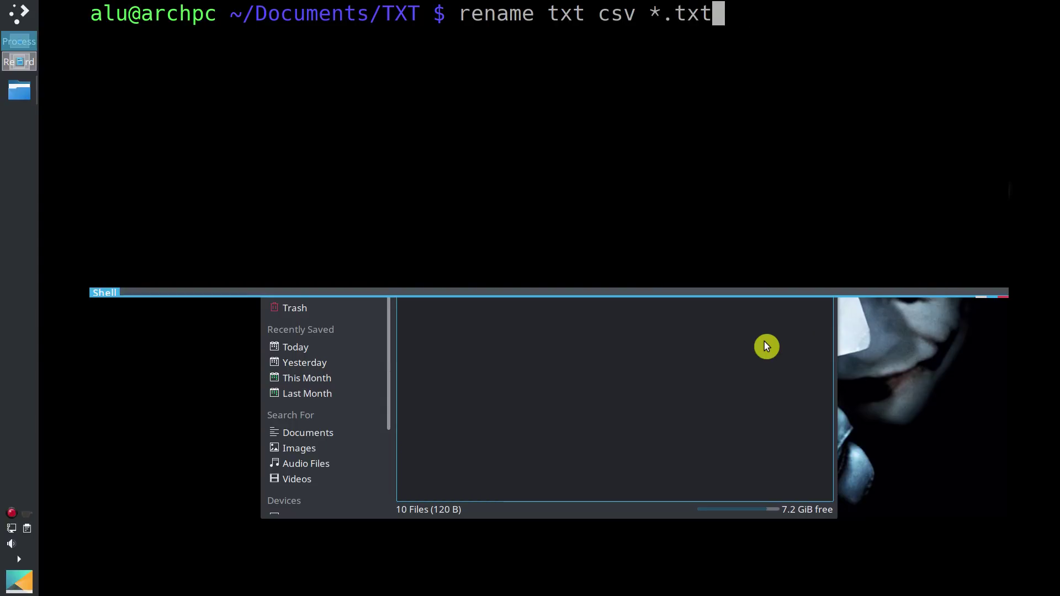
double_click(569, 17)
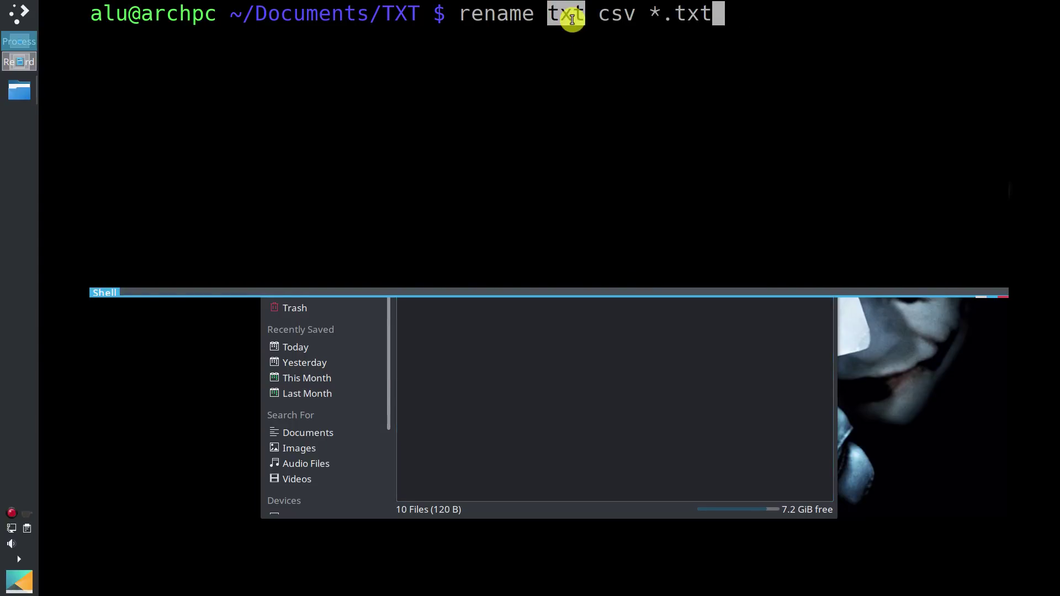
double_click(617, 16)
click(614, 52)
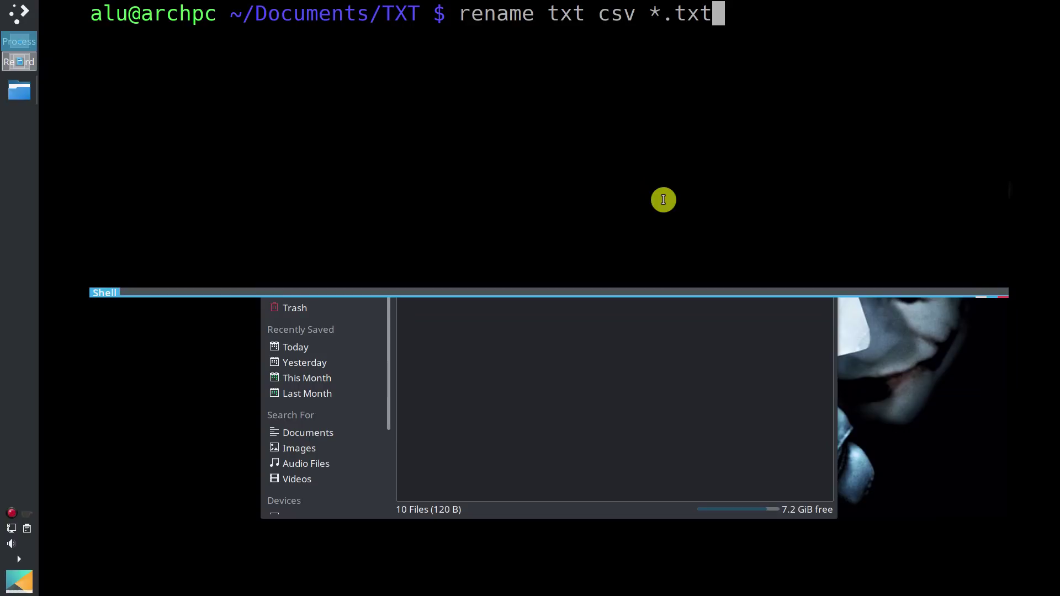
key(Return)
click(651, 383)
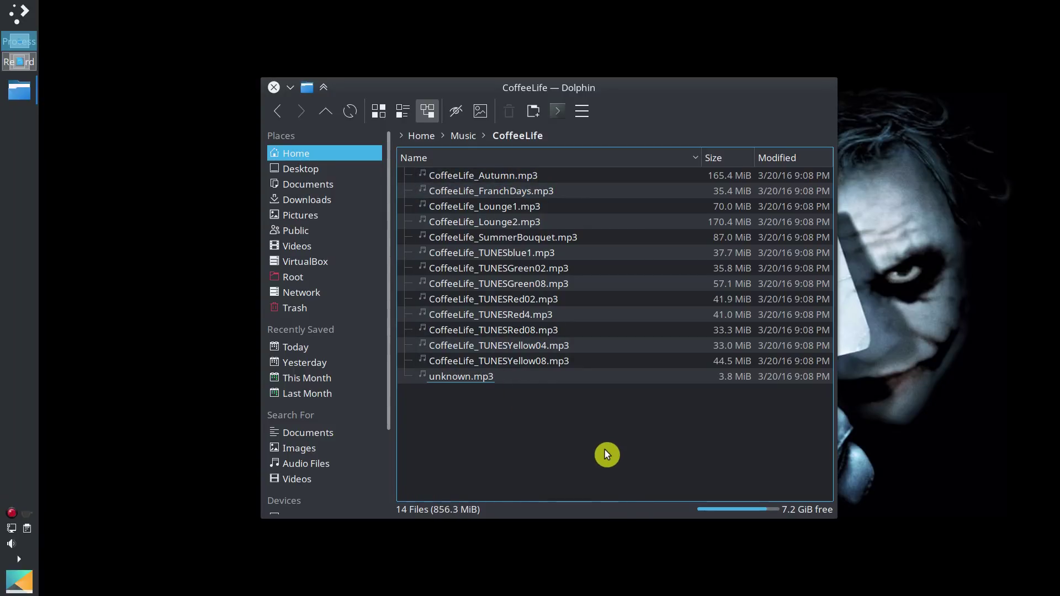
Step: Check unknown.mp3 with exiftool -AudioBitrate, which reports 117 kbps
key(F12)
text(exiftool -AudioBitrate *.mp3)
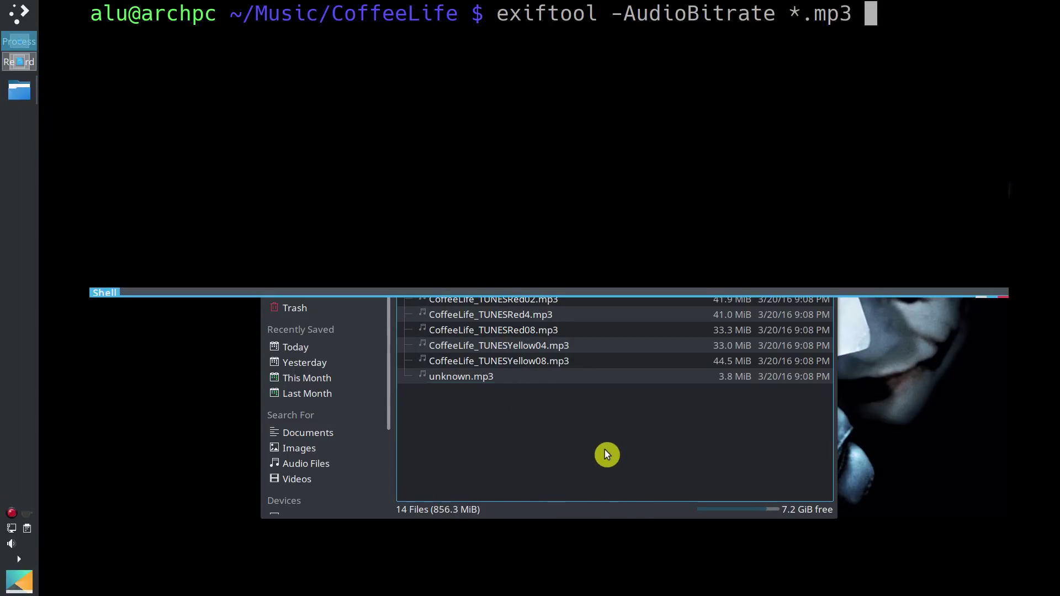
key(BackSpace)
key(BackSpace)
key(BackSpace)
text(unknown.mp3)
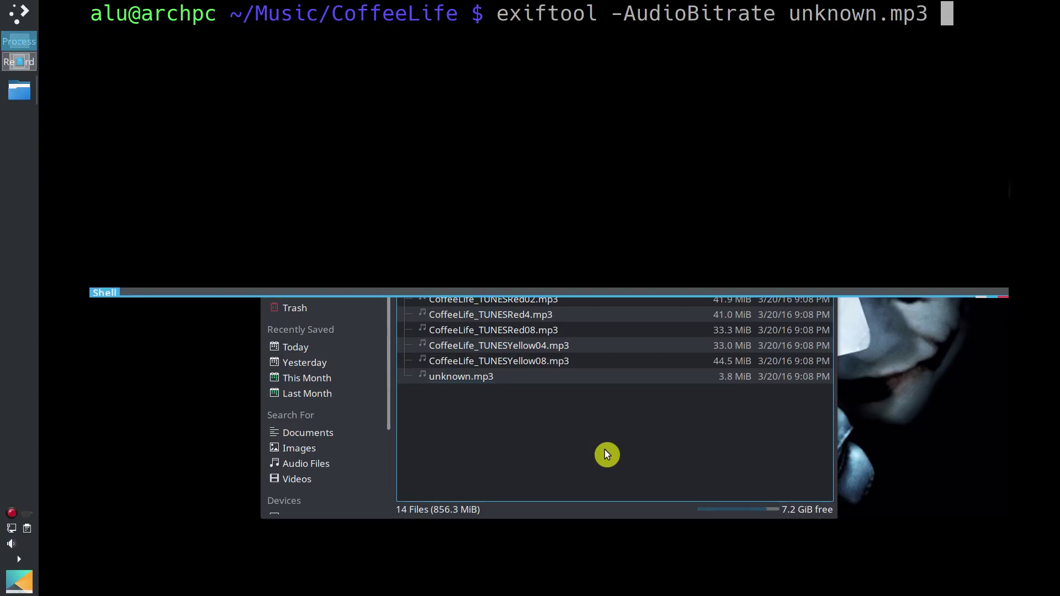
key(Return)
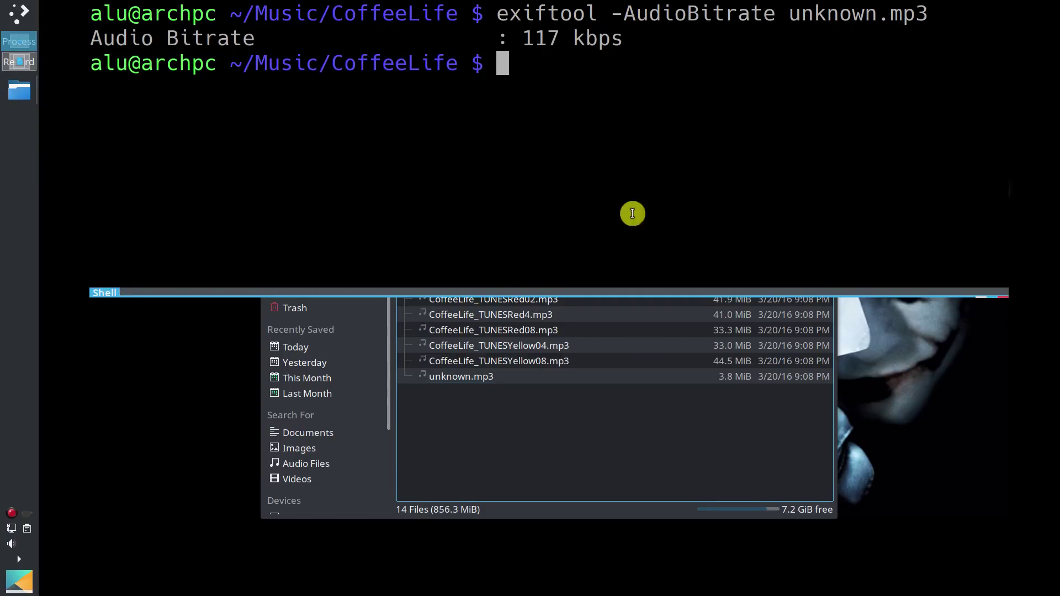
drag(522, 39, 617, 41)
click(624, 147)
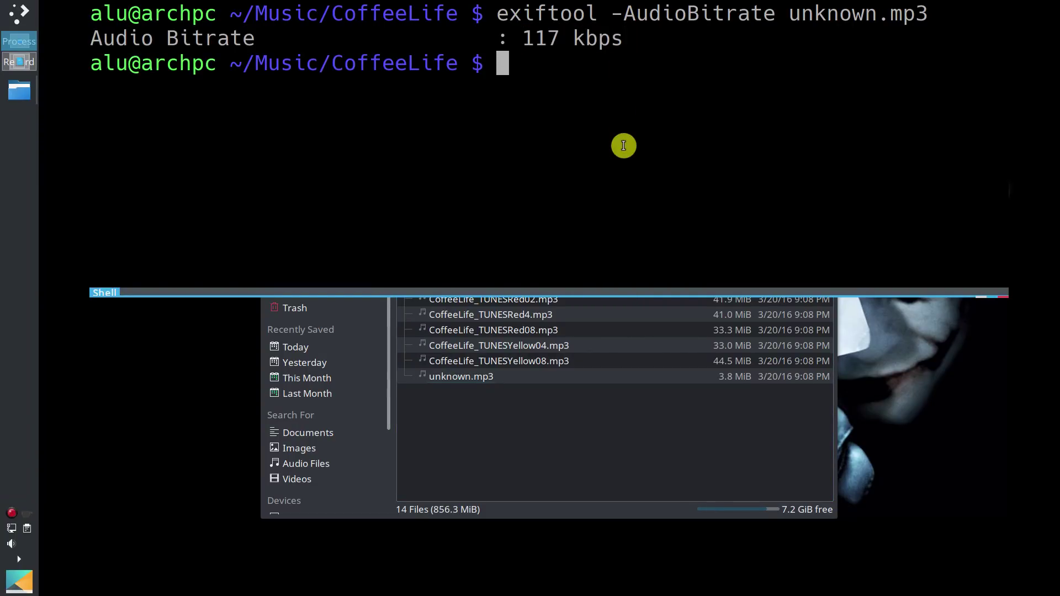
Step: List the audio bitrate of all 14 CoffeeLife MP3s, mostly 320 kbps, then hide the terminal
key(Up)
key(Left)
key(Left)
key(Left)
key(Left)
key(Left)
key(BackSpace)
key(BackSpace)
key(BackSpace)
key(BackSpace)
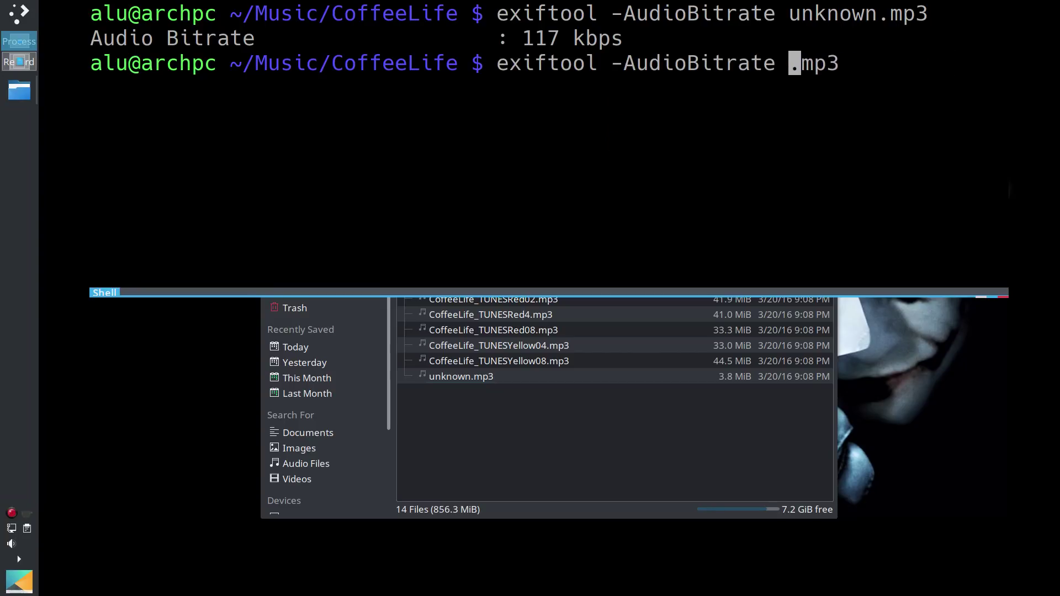
text(*)
key(Return)
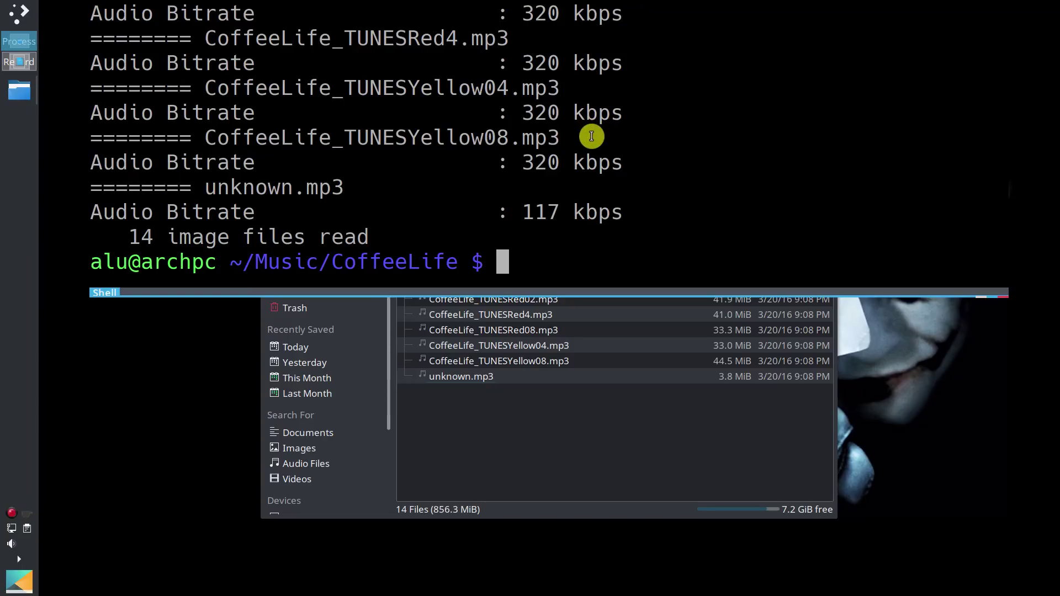
scroll(591, 137, up, 2)
scroll(592, 136, up, 3)
scroll(592, 137, up, 1)
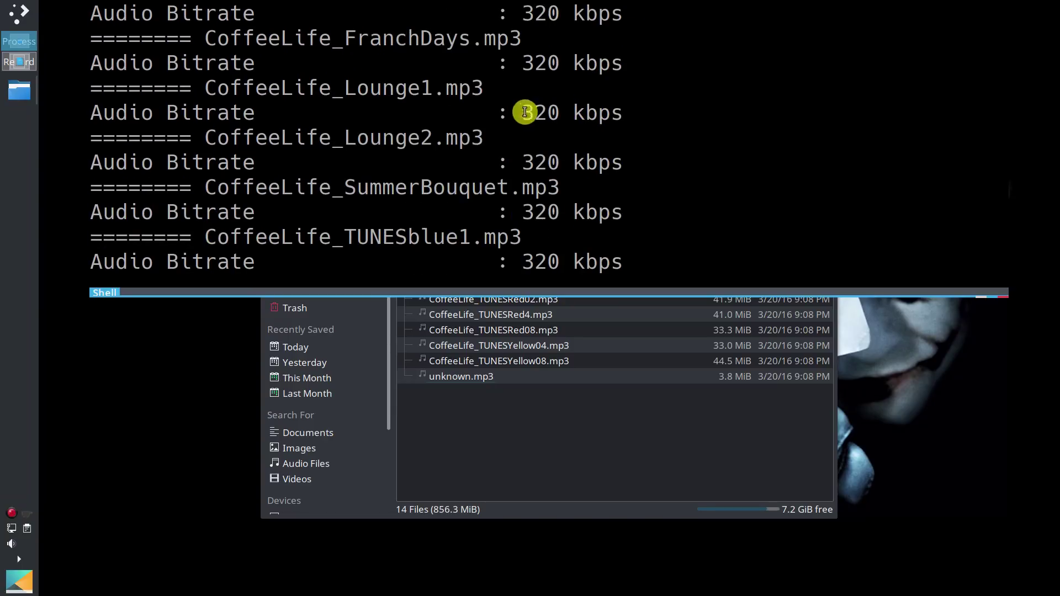
drag(525, 111, 628, 113)
click(638, 415)
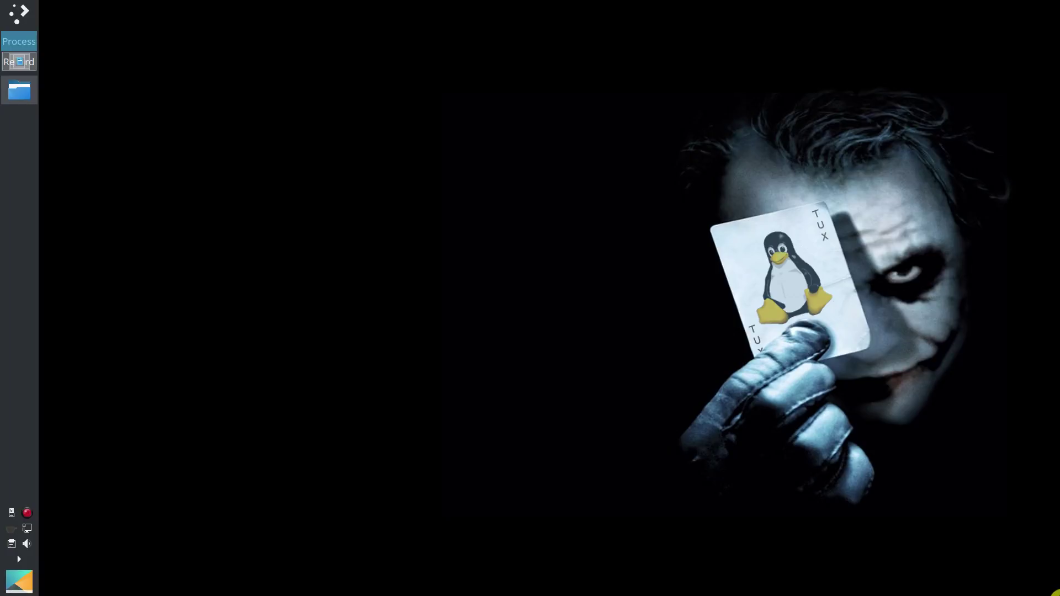
Step: Open Dolphin on Elements-2TB/Data/DNA31/fastq, showing 92 fastq.gz files totalling 236.3 GiB
click(20, 93)
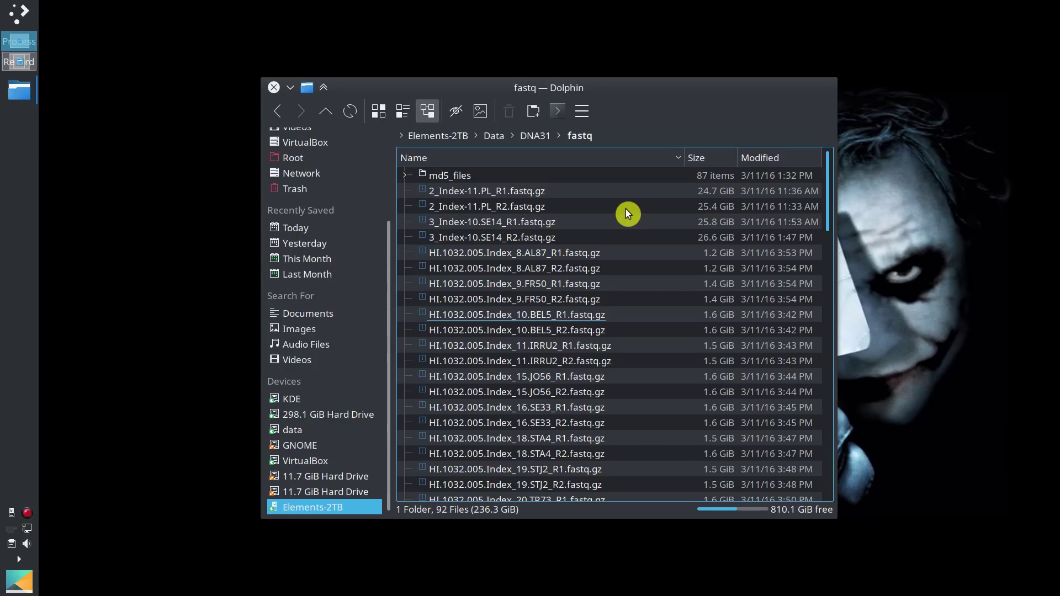
Step: Page through the reads of 2_Index-11.PL_R1.fastq.gz with zcat, then quit and hide the terminal
key(F12)
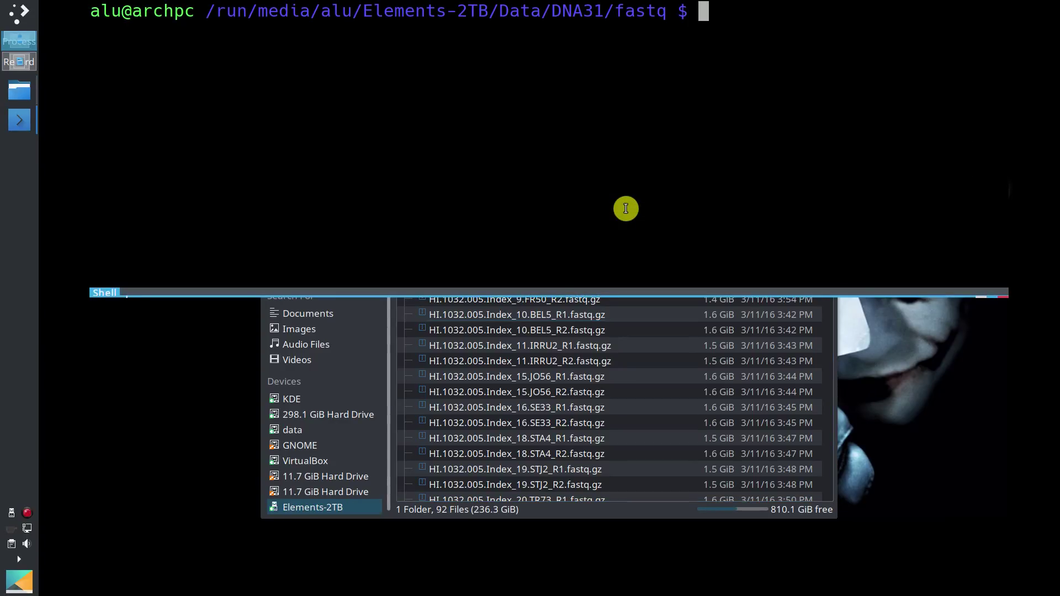
text(zcat )
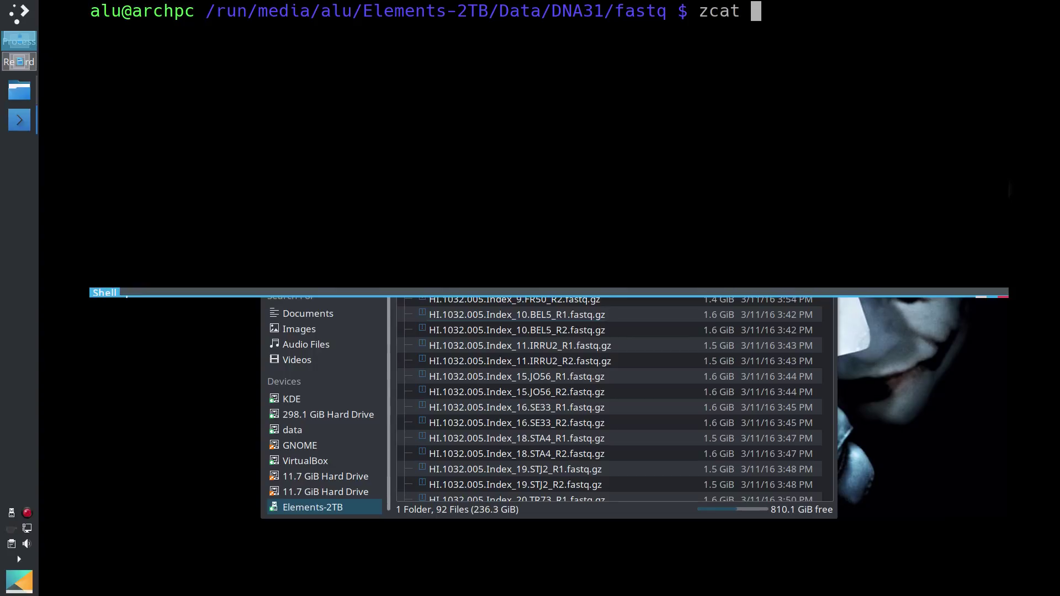
text(2)
key(Tab)
text(1)
key(Tab)
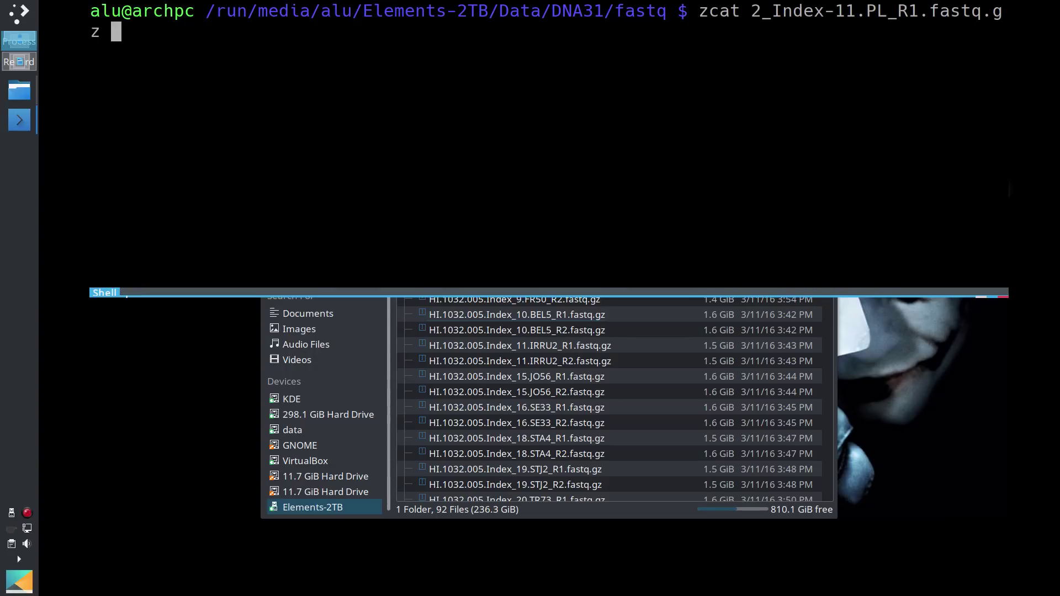
text(| less)
key(Return)
scroll(547, 141, down, 5)
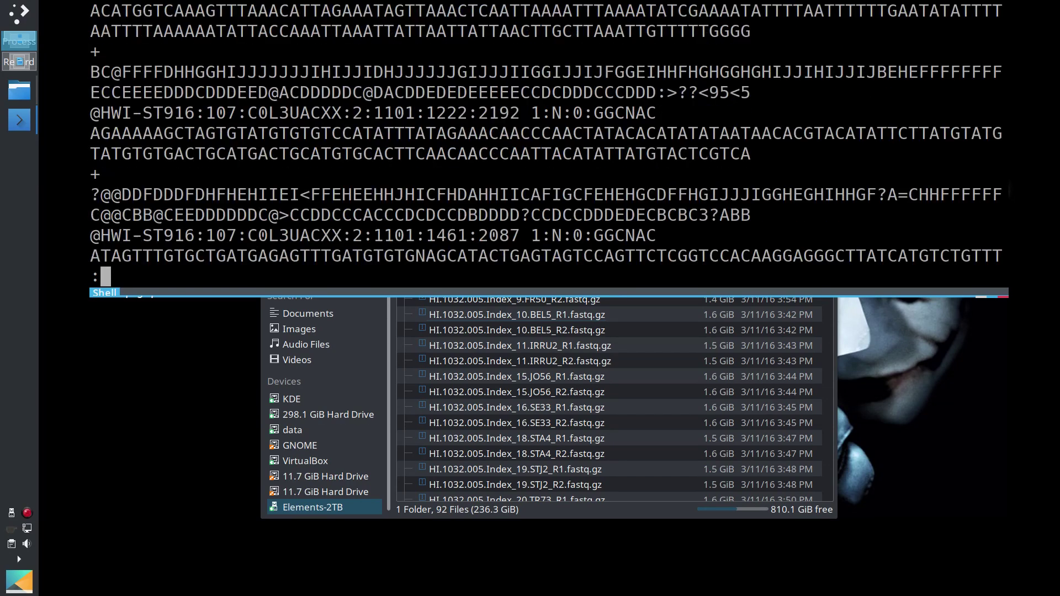
scroll(547, 141, down, 5)
scroll(547, 141, down, 5)
scroll(547, 140, down, 5)
scroll(548, 141, down, 5)
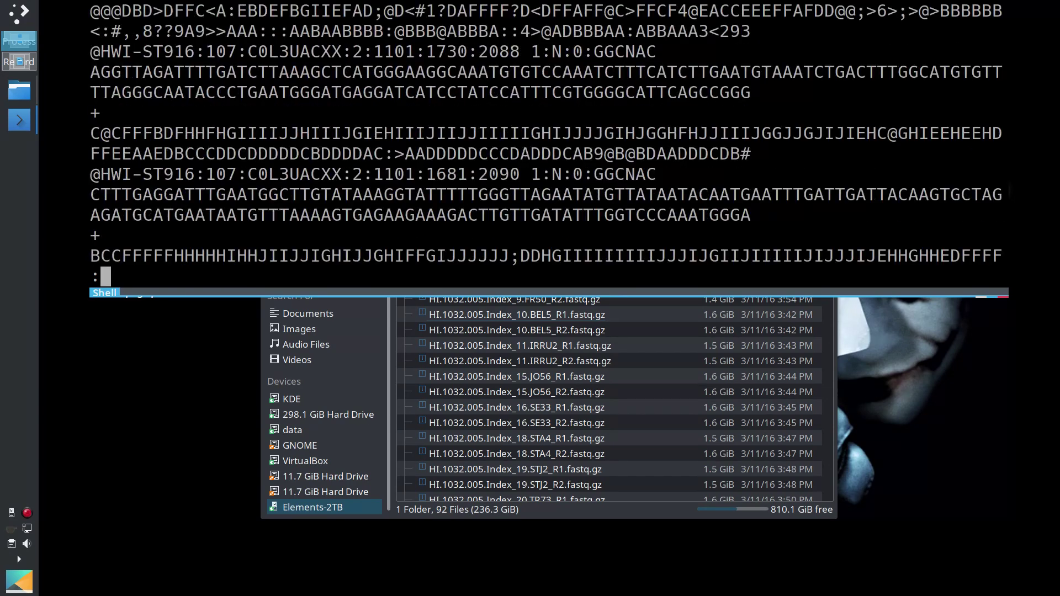
scroll(547, 141, down, 5)
scroll(548, 140, down, 5)
scroll(546, 141, down, 5)
scroll(547, 140, down, 5)
scroll(547, 141, down, 5)
scroll(547, 141, down, 5)
scroll(547, 142, down, 5)
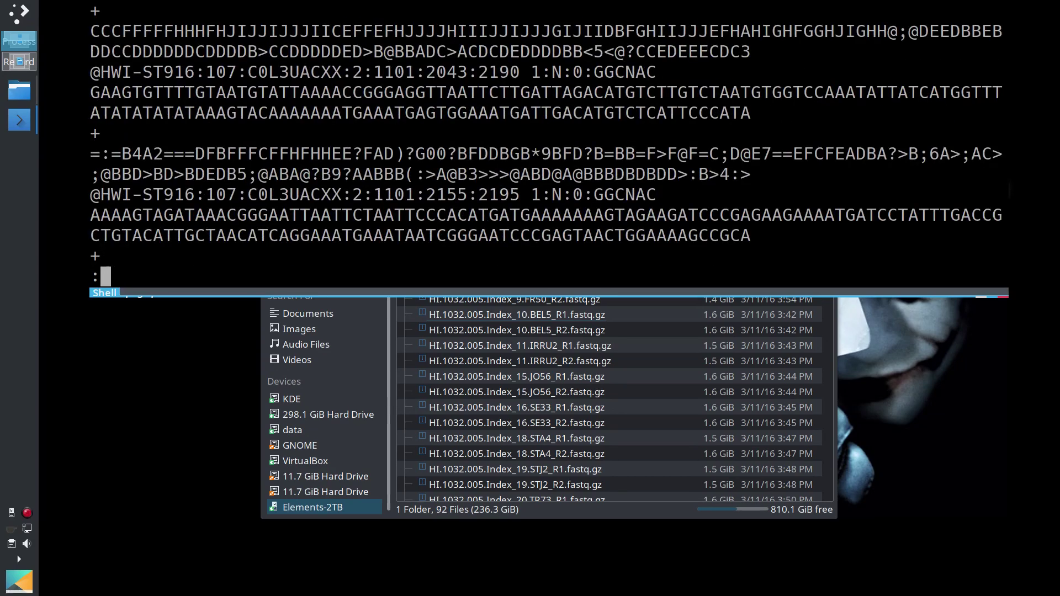
key(q)
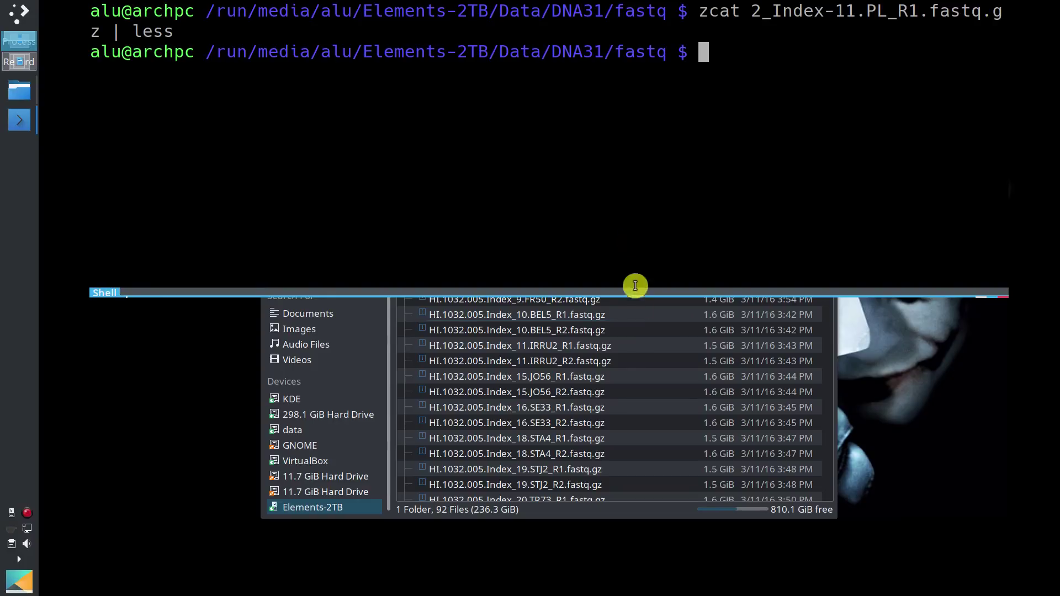
click(636, 302)
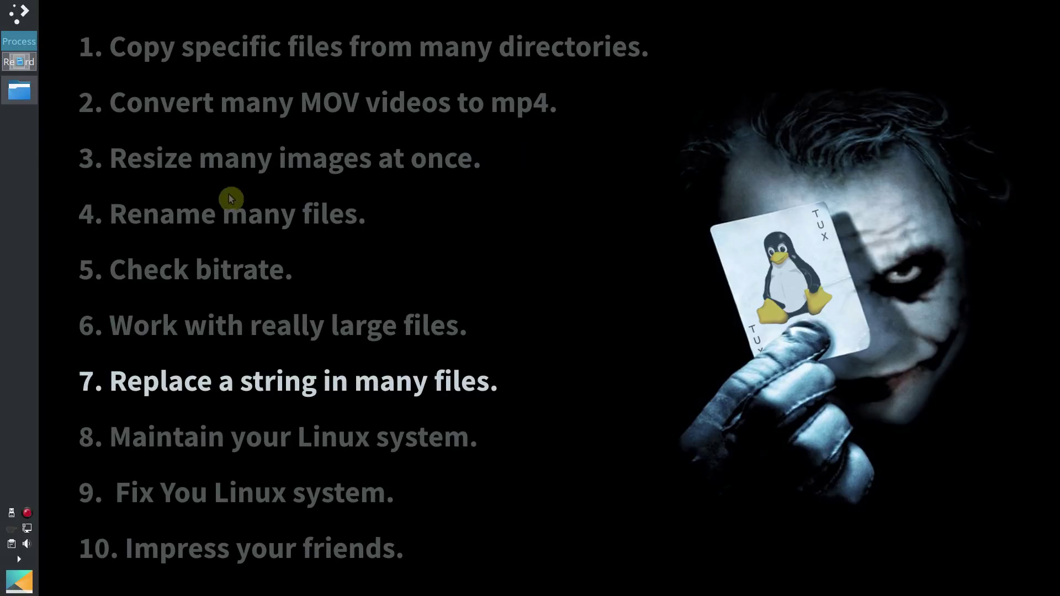
Step: Over the table-test folder, count 1_reads.csv's lines with wc -l: 28446
click(19, 92)
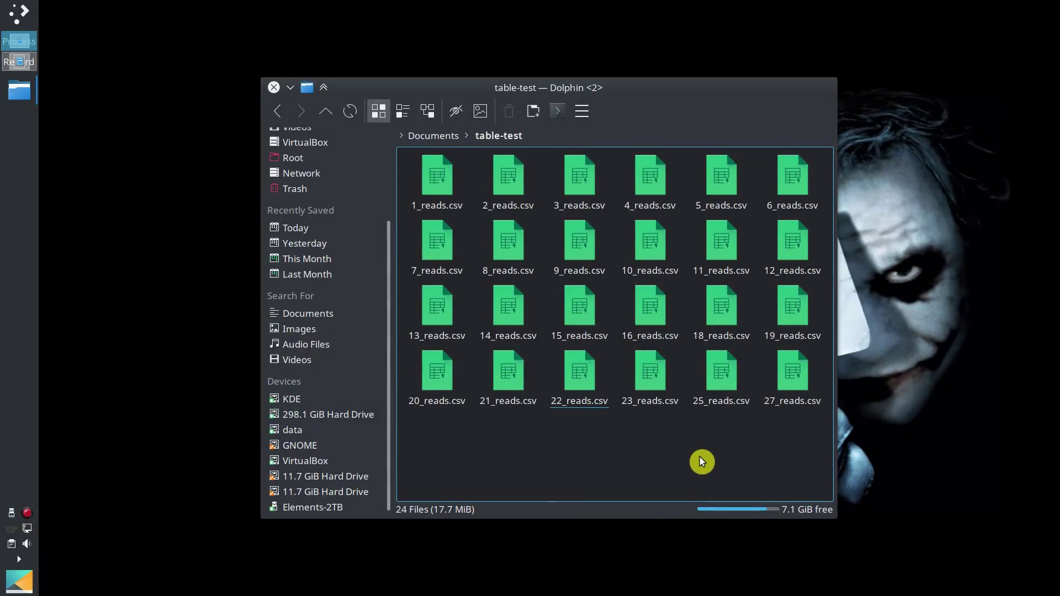
key(F12)
text(wc -l 1_r)
key(Tab)
key(Return)
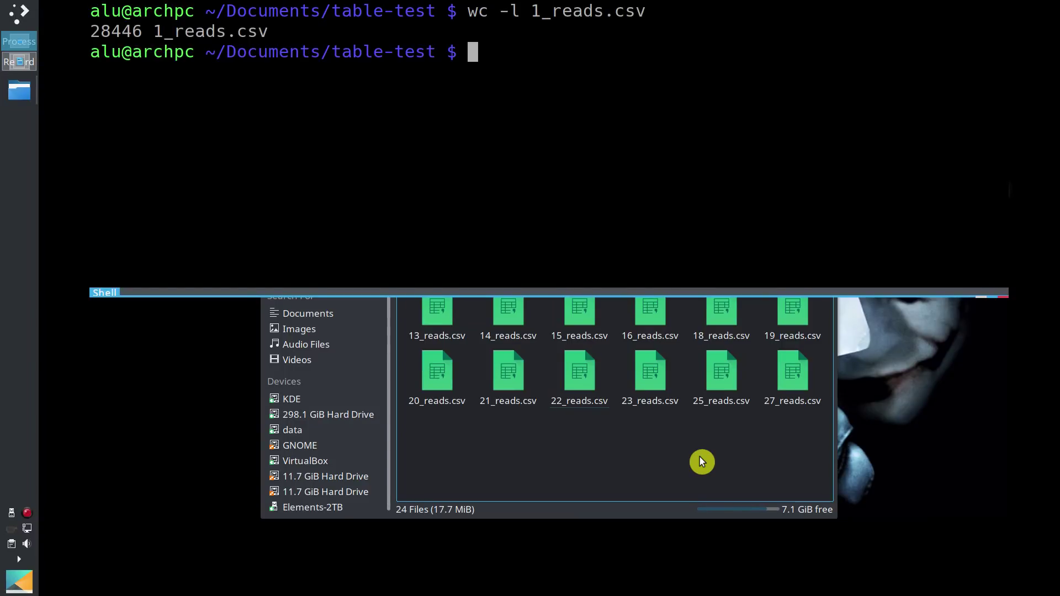
text(head 1_r)
Step: Preview 1_reads.csv's Carubv rows with head, then check 22_reads.csv's Open With menu and cancel
key(Tab)
key(Return)
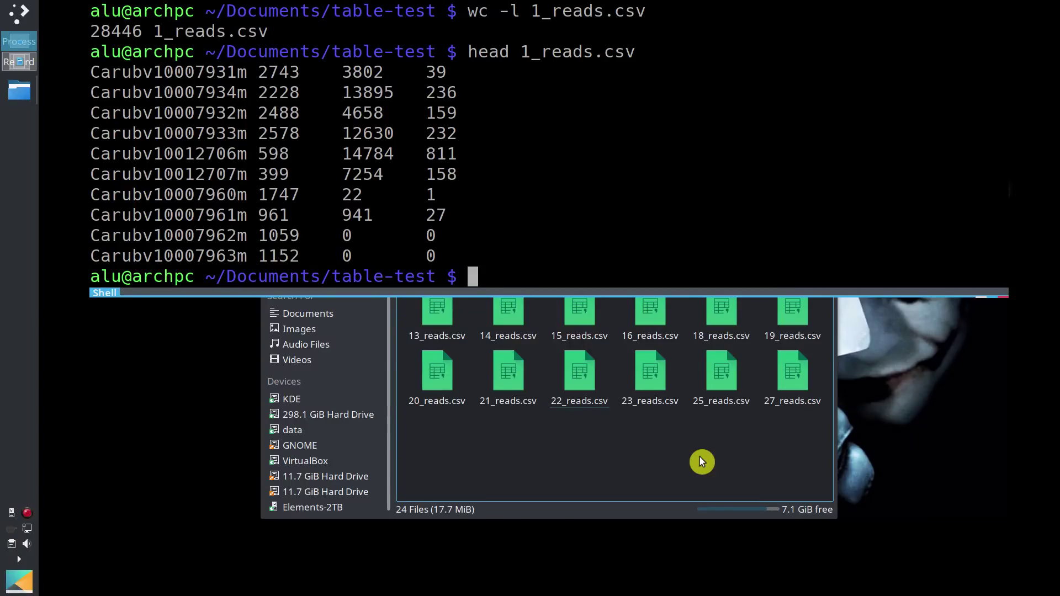
drag(90, 173, 152, 176)
click(531, 244)
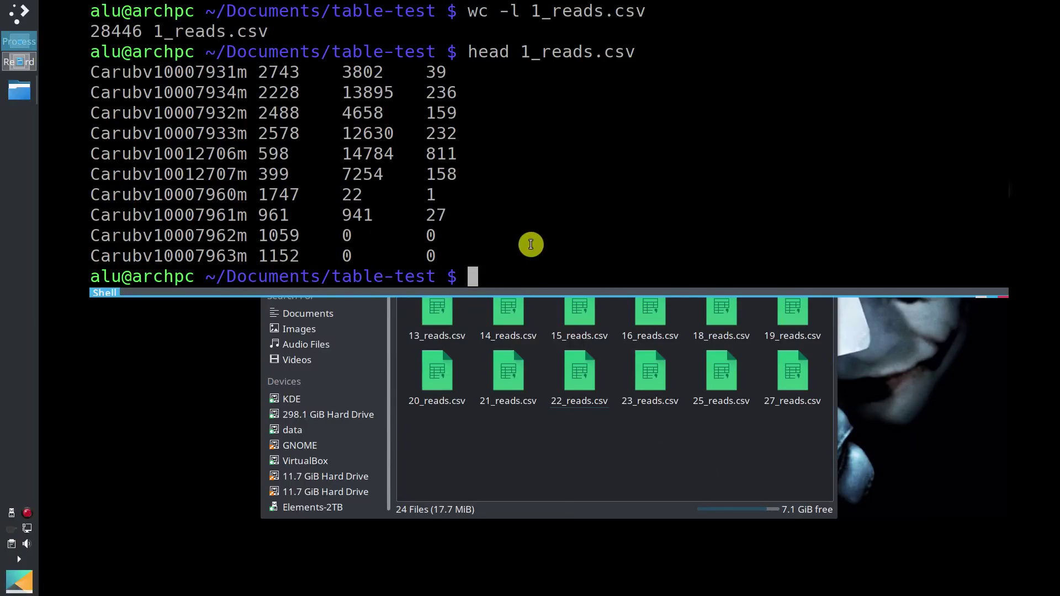
right_click(570, 391)
mouse_move(608, 487)
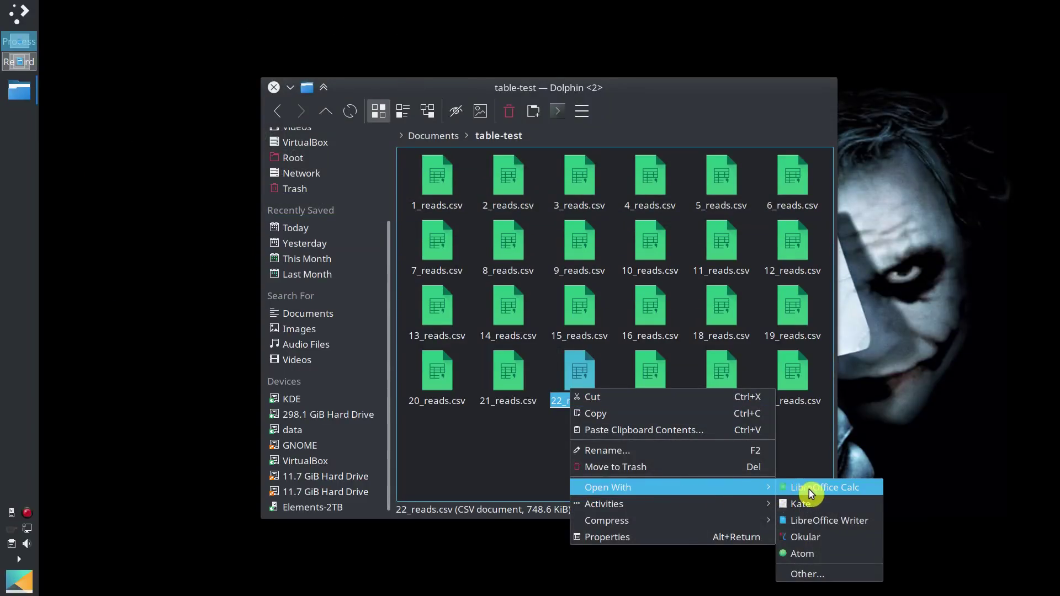
click(811, 452)
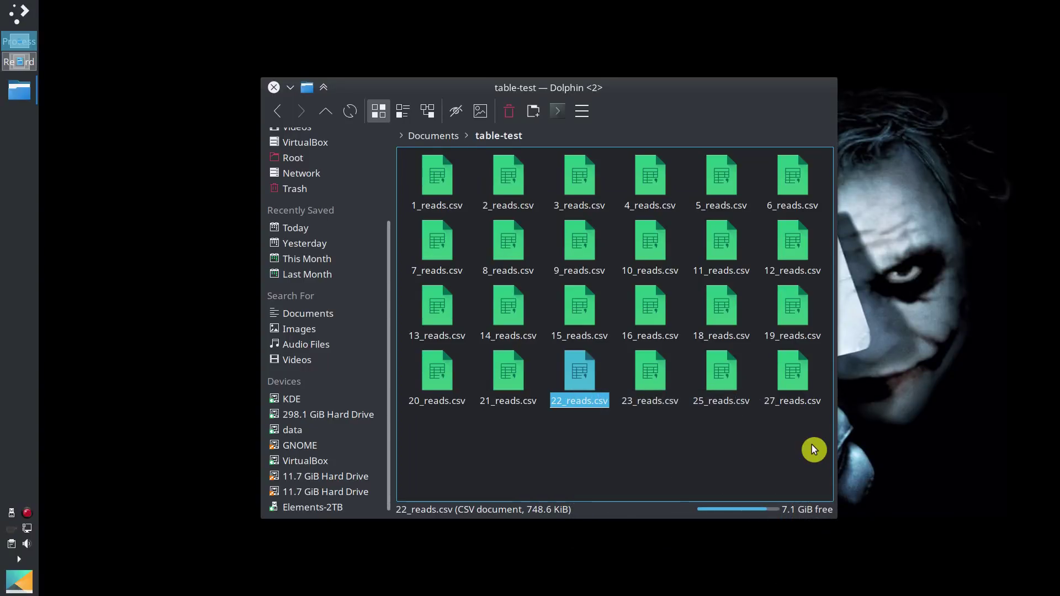
Step: Replace Carubv with NewName in every CSV file using a sed for-loop
key(F12)
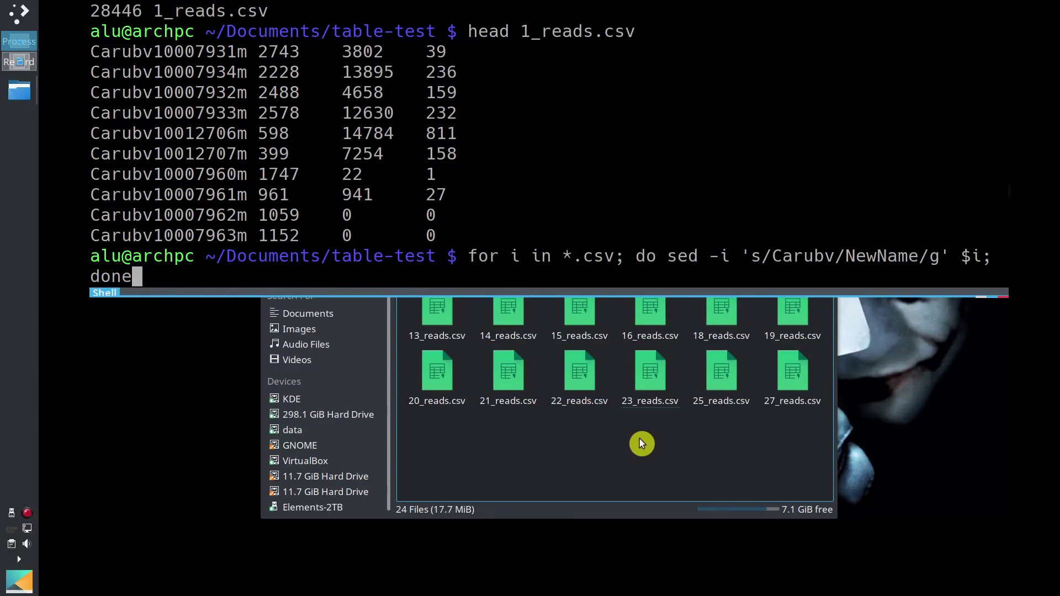
drag(772, 257, 920, 260)
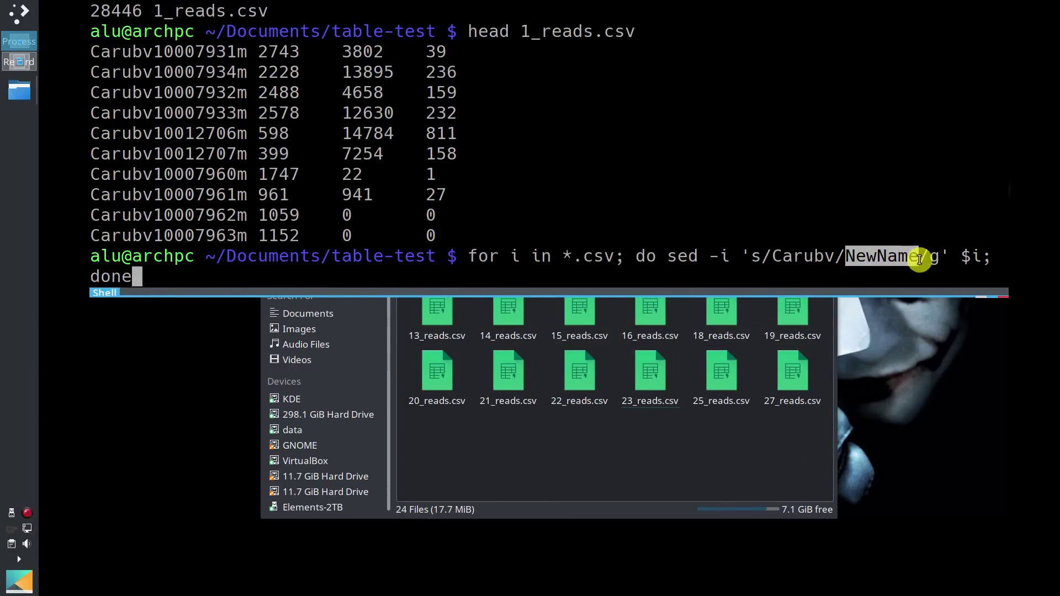
key(Return)
Step: Confirm renamed IDs like NewName10012707m in the first rows of 1_reads.csv
key(Up)
key(Up)
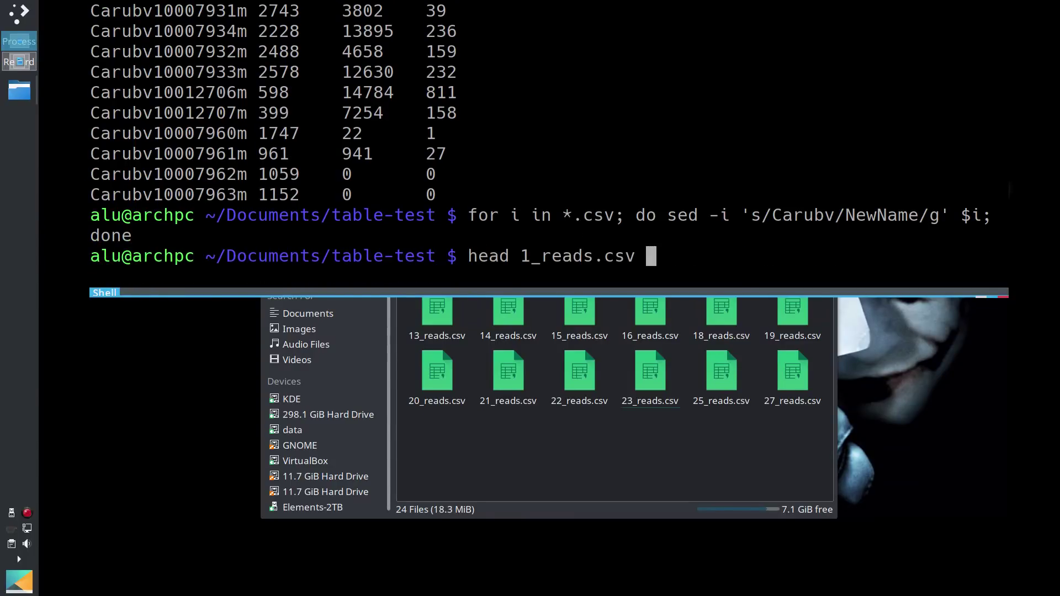
key(Return)
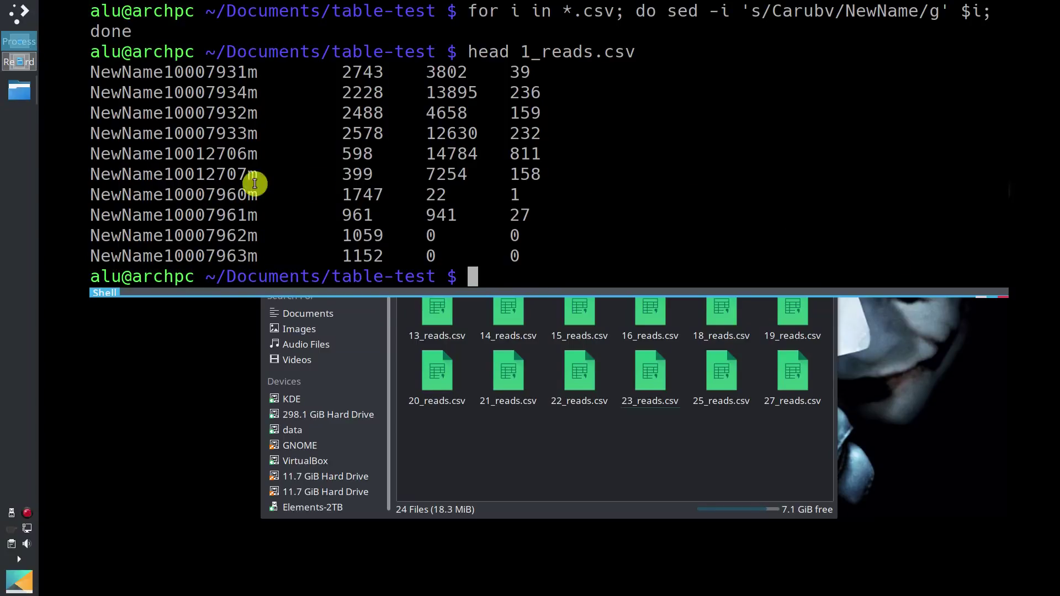
double_click(118, 174)
drag(91, 174, 163, 174)
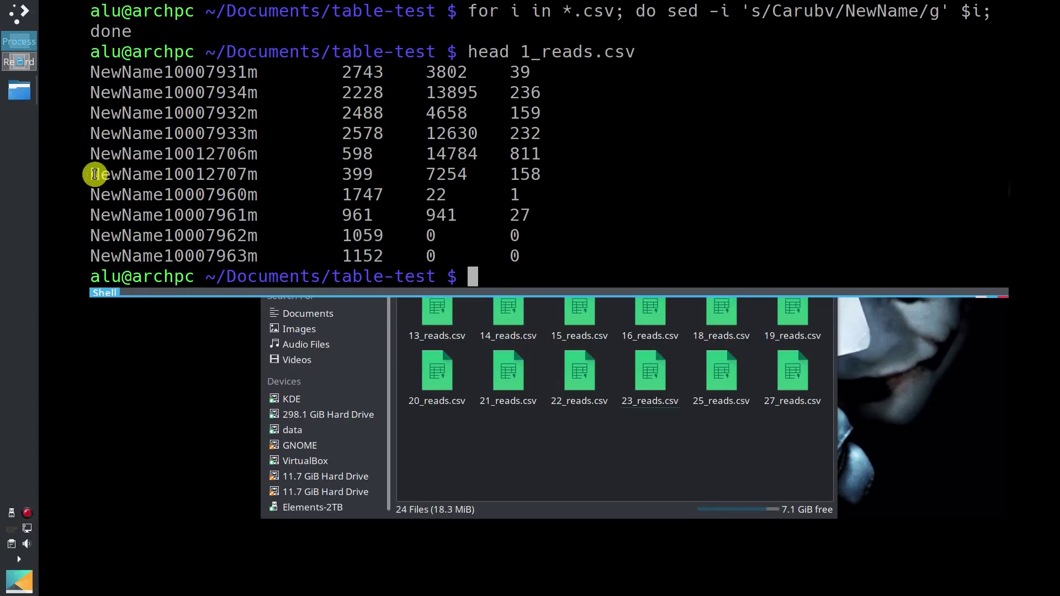
click(608, 256)
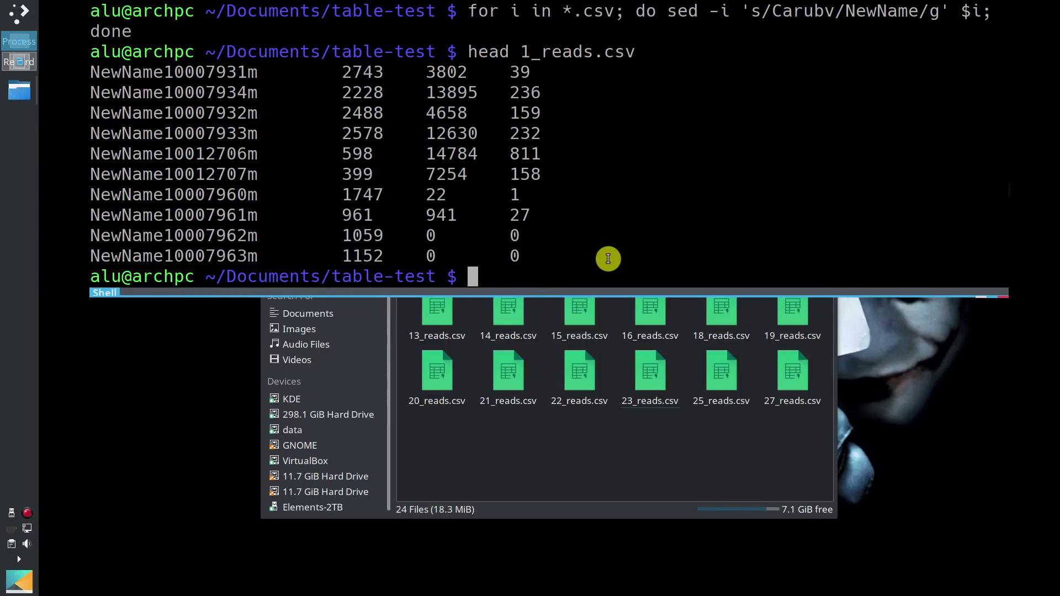
Step: Check the last rows of 1_reads.csv with tail, then hide Yakuake and close Dolphin
key(Up)
key(Home)
key(Delete)
key(Delete)
key(Delete)
key(Delete)
text(tail)
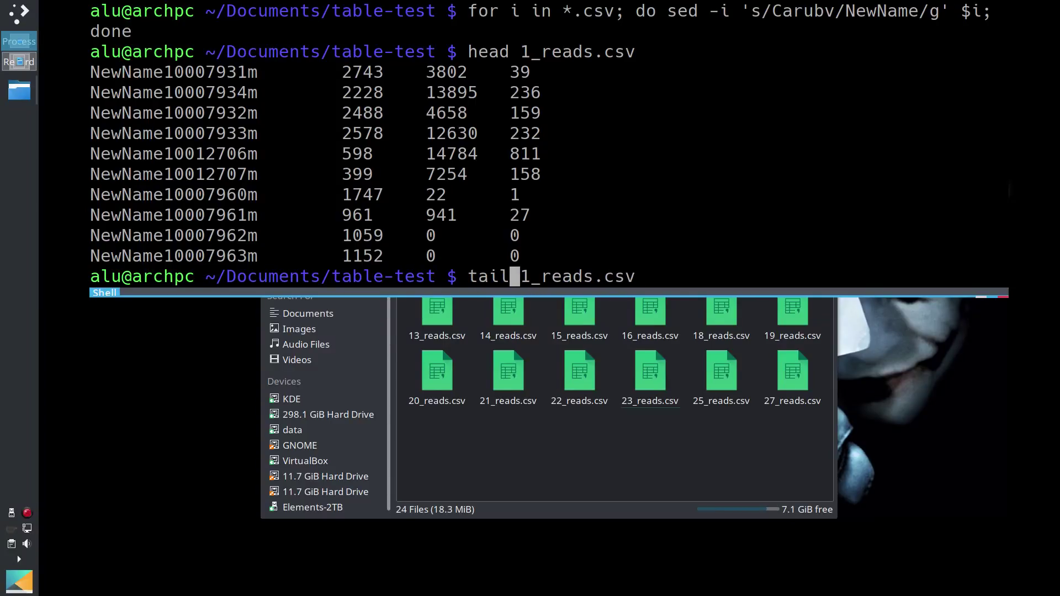
key(Return)
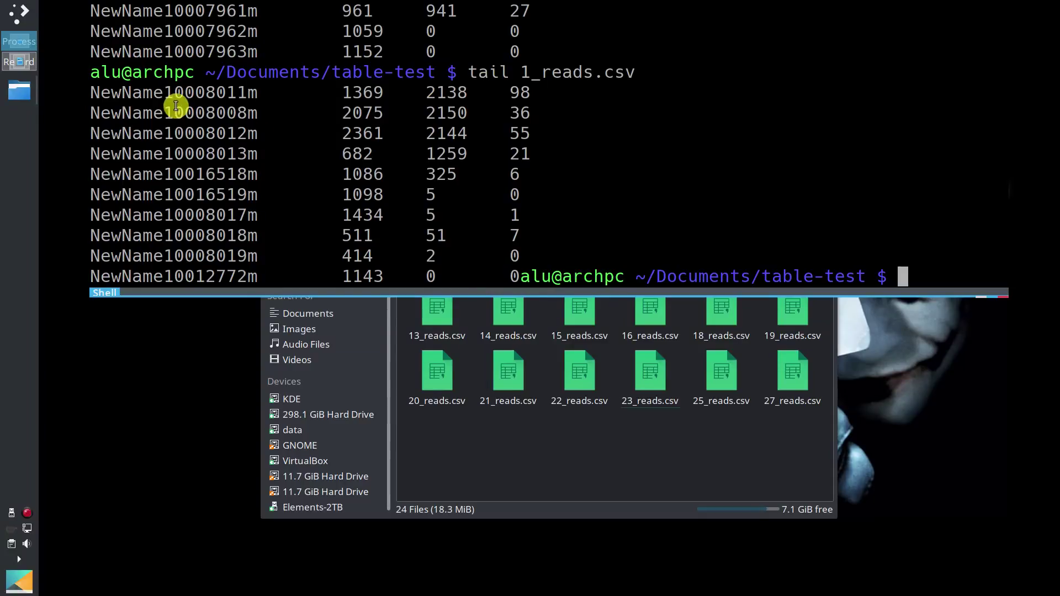
key(F12)
click(280, 87)
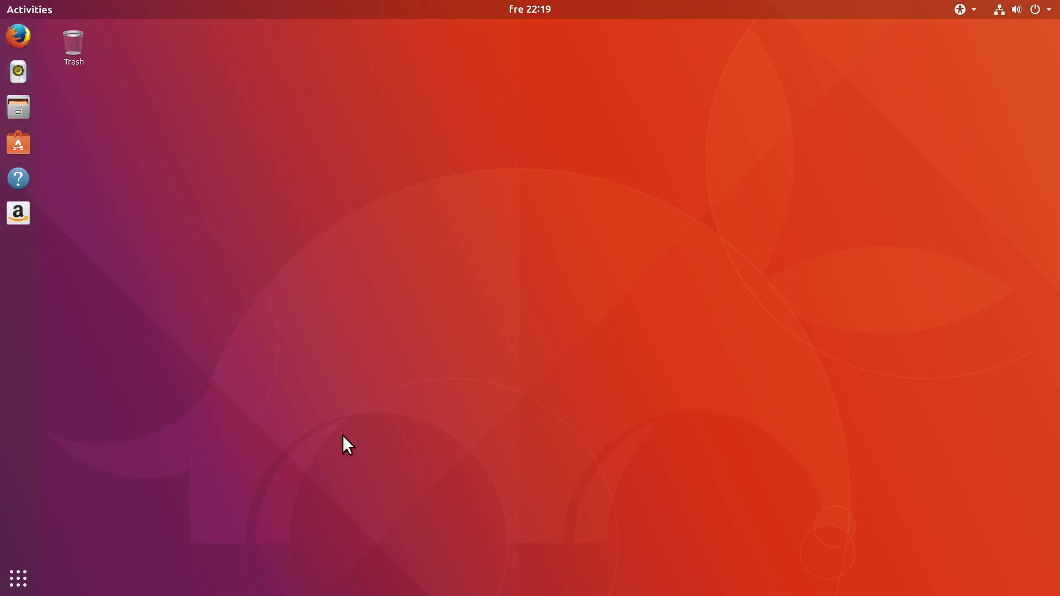
Step: Launch Software Updater and move its window to the left
click(20, 585)
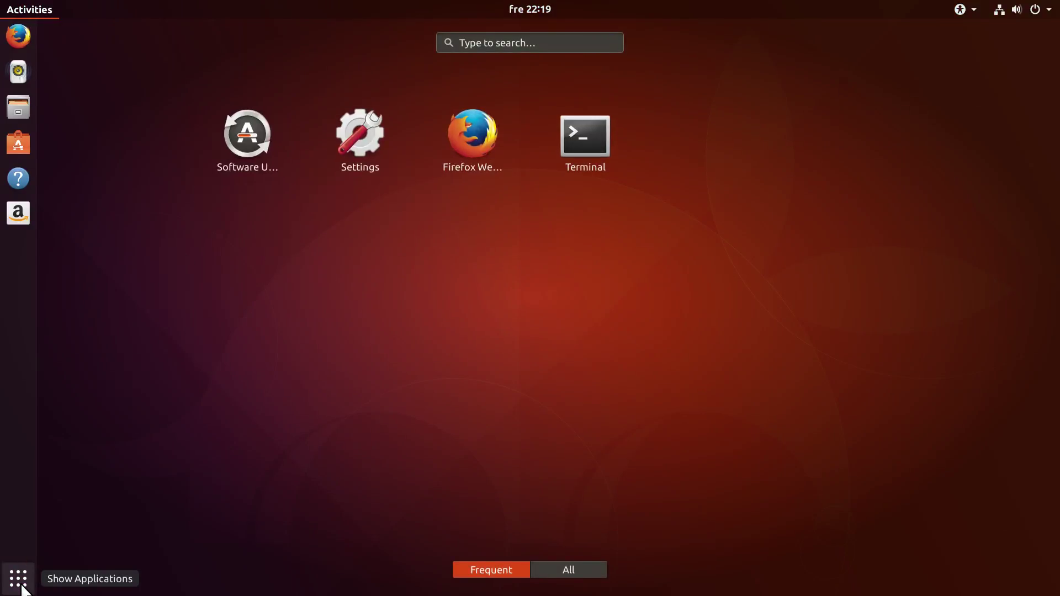
text(upda)
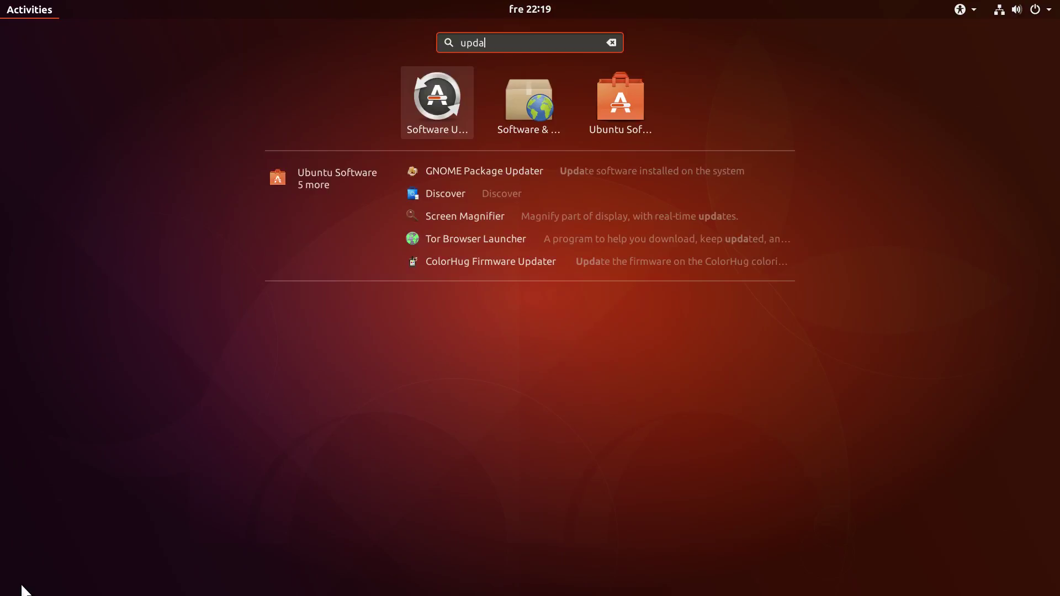
key(Return)
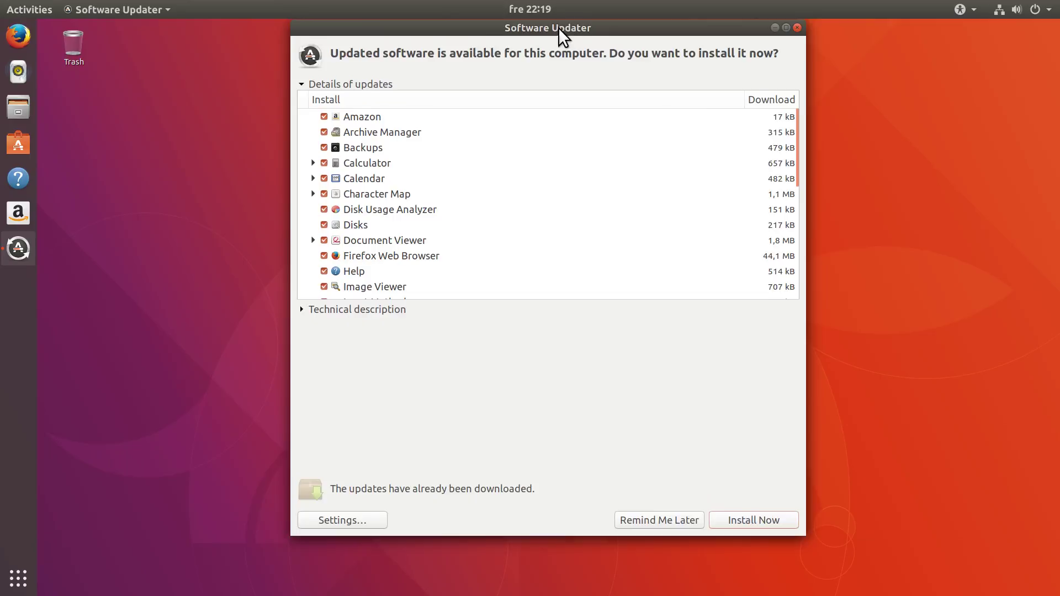
drag(567, 37, 330, 64)
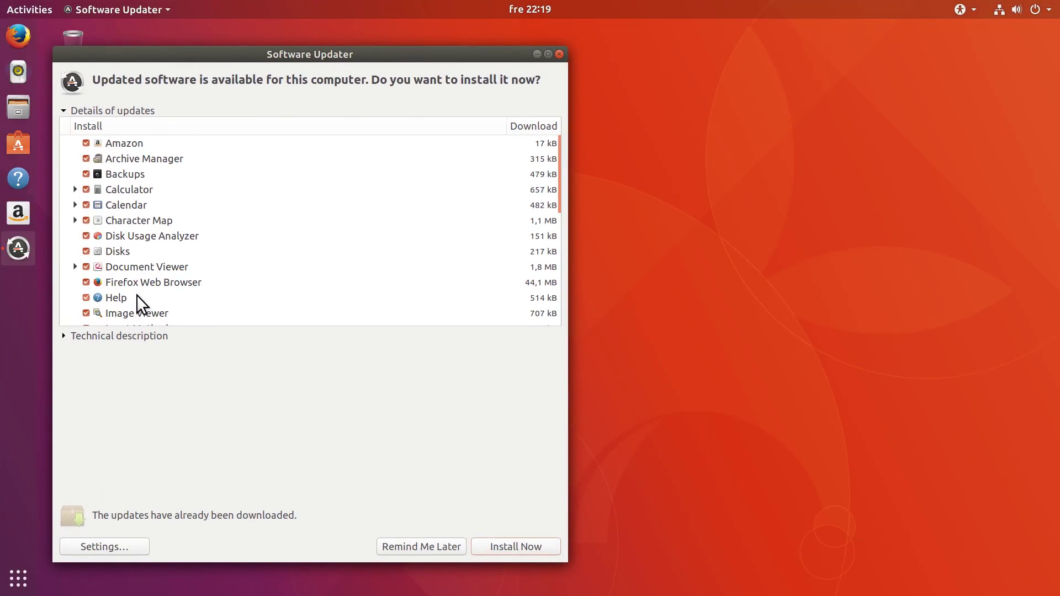
Step: In a right-tiled Terminal, run sudo apt update && sudo apt upgrade and accept 318 packages
click(18, 578)
text(te)
key(Return)
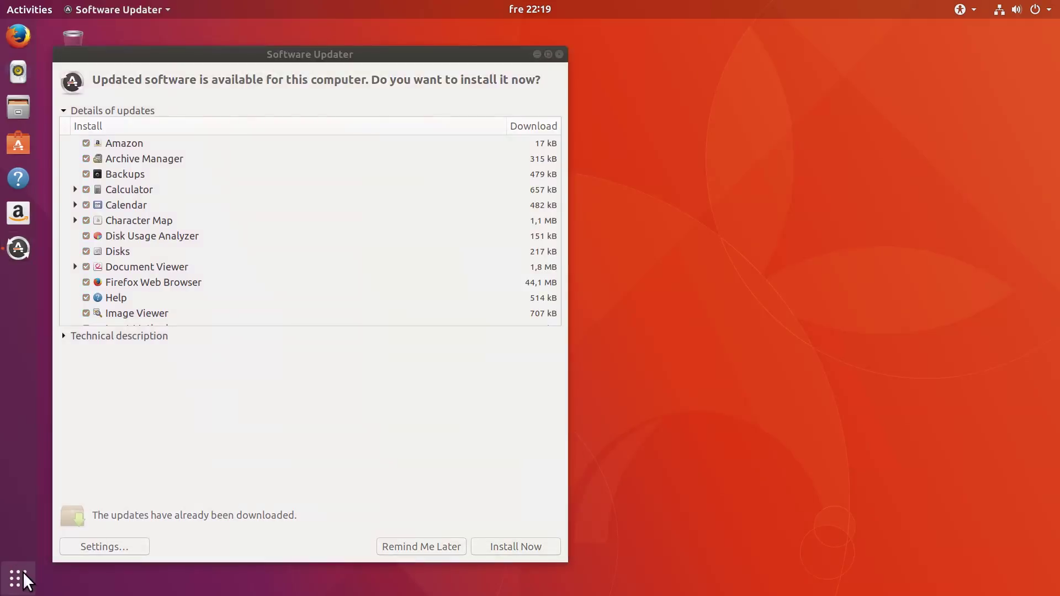
drag(473, 43, 1056, 362)
text(sudo apt update && sudo apt upgrade)
key(Return)
key(Return)
text(y)
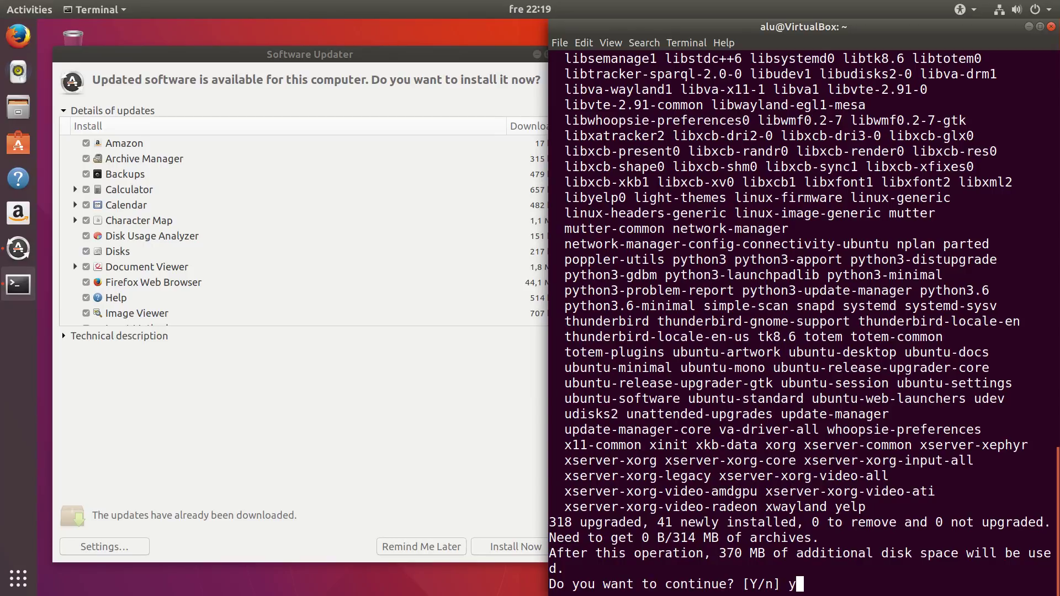
key(Return)
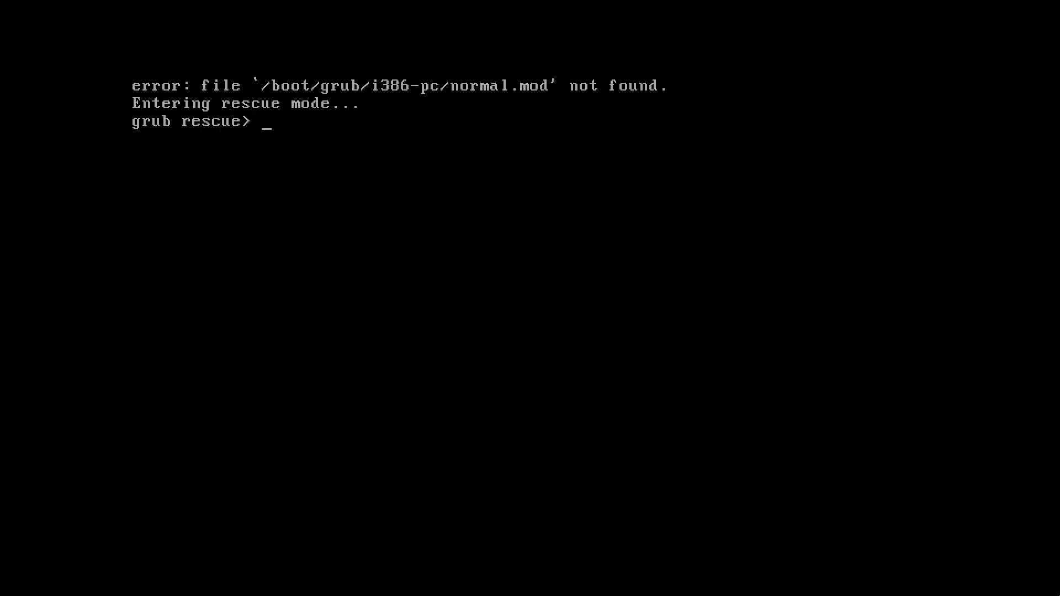
Step: At grub rescue>, try a plain-English question, then run ls to show hd0 and hd0,msdos1
key(Return)
text(what should I do??????)
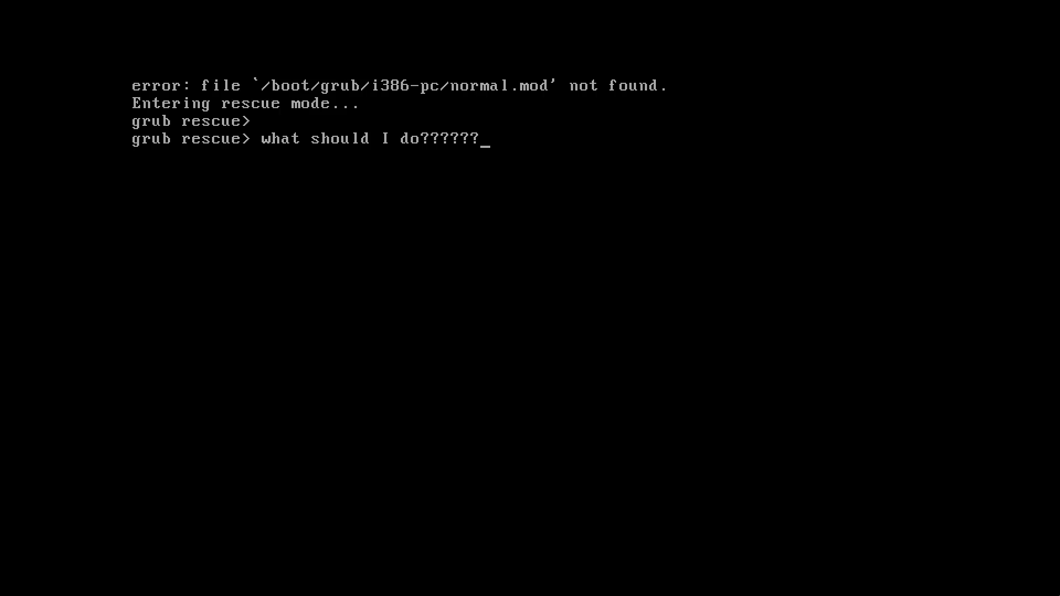
text(??)
key(Return)
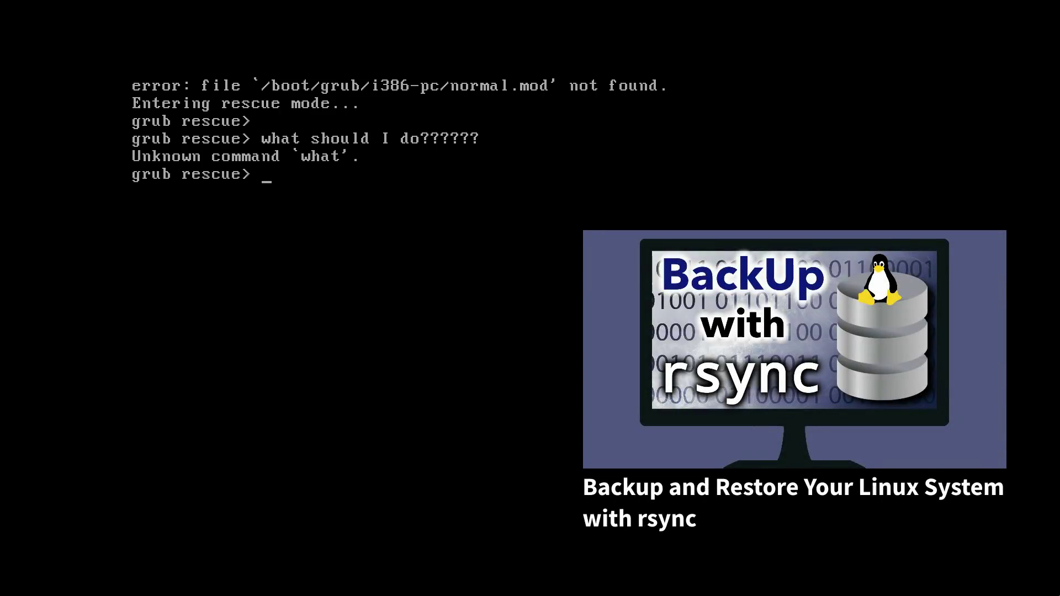
text(ls)
key(Return)
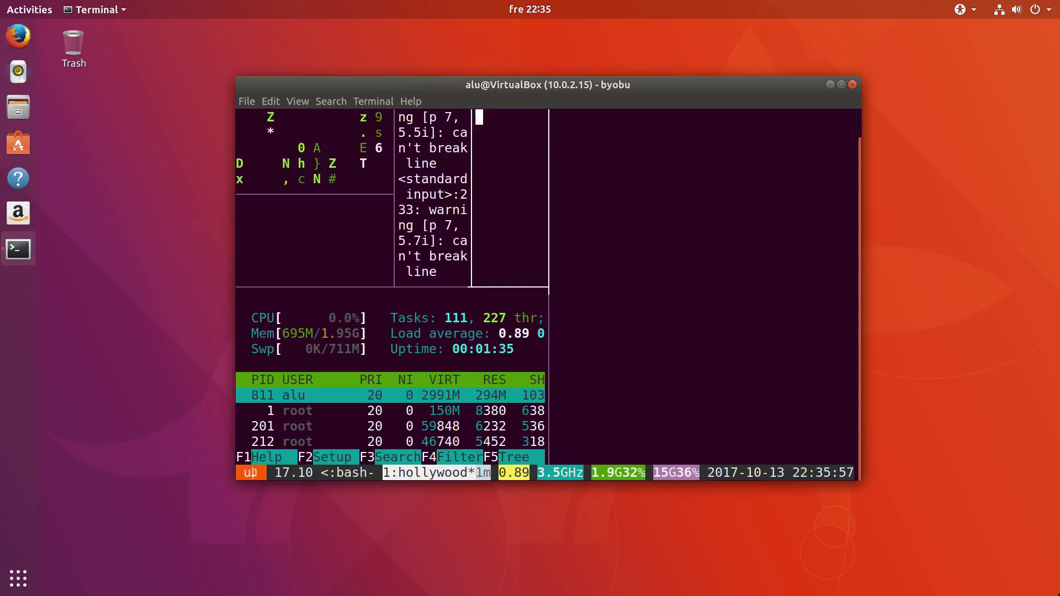
Step: Make GNOME Terminal fullscreen with F11 so the hollywood panels fill the screen
key(F11)
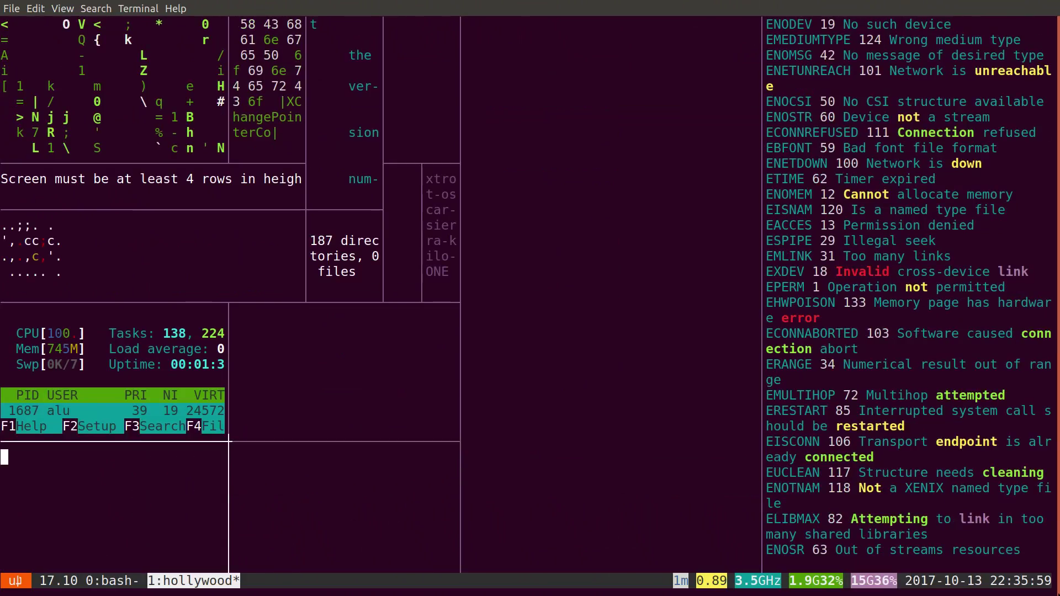